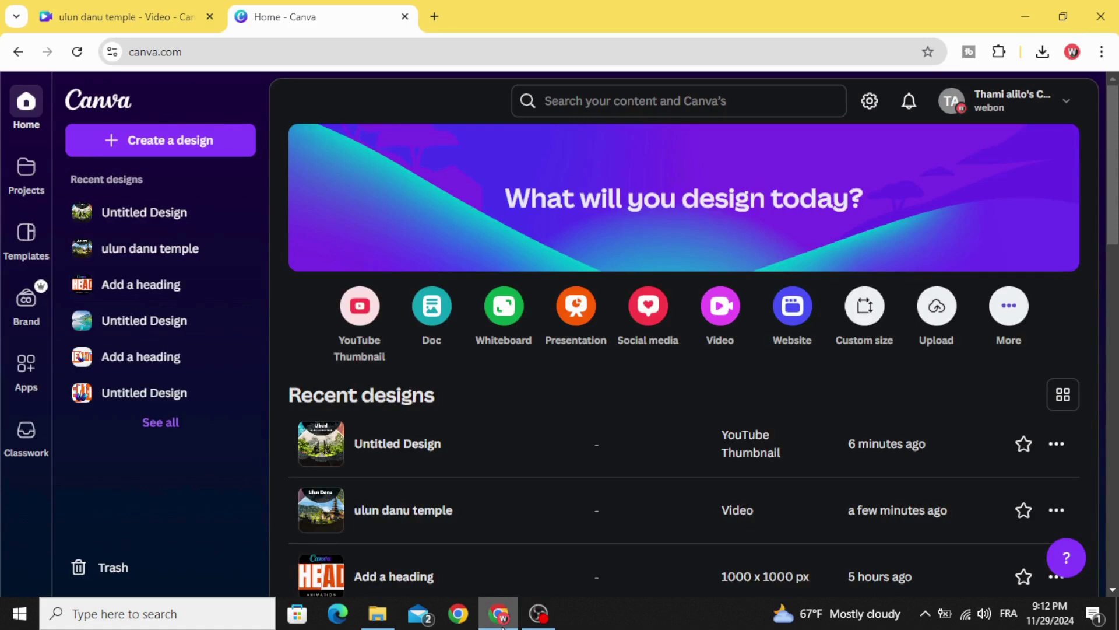
# Step: Create a blank 1080p video design and search the frames library for 'quarter circle'
pyautogui.click(721, 309)
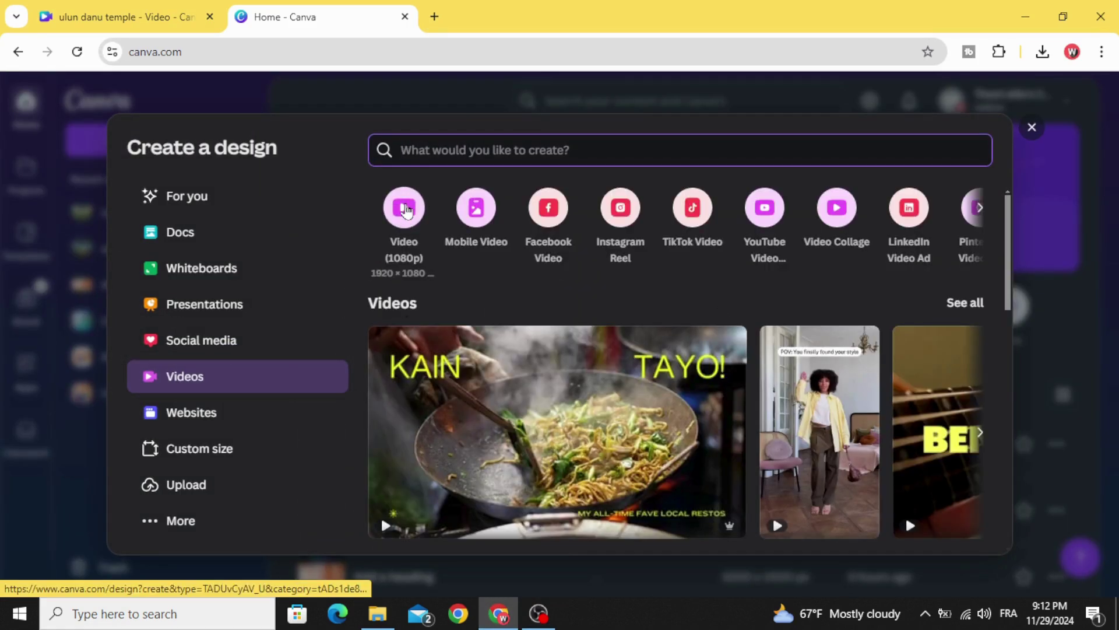
pyautogui.click(406, 210)
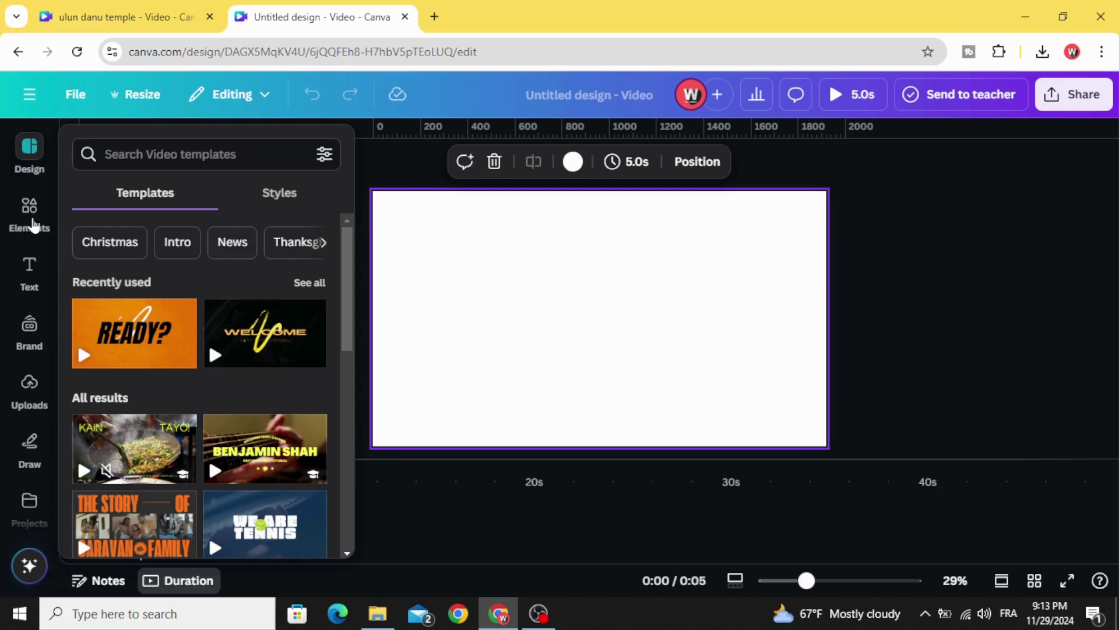
pyautogui.click(33, 223)
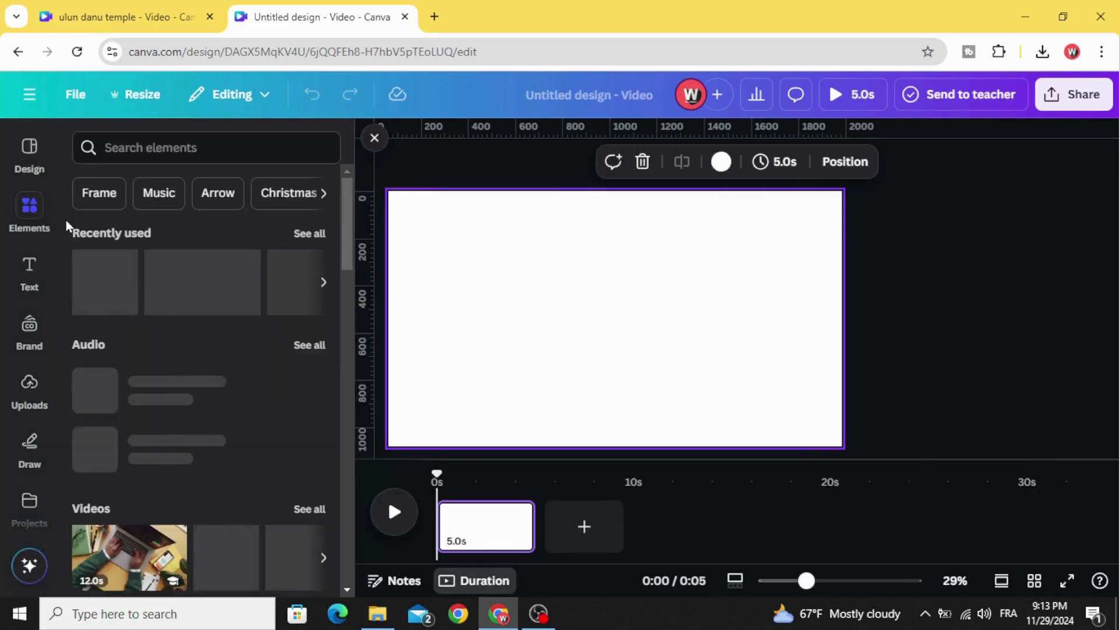
pyautogui.scroll(-2, 192, 292)
pyautogui.scroll(-20, 206, 315)
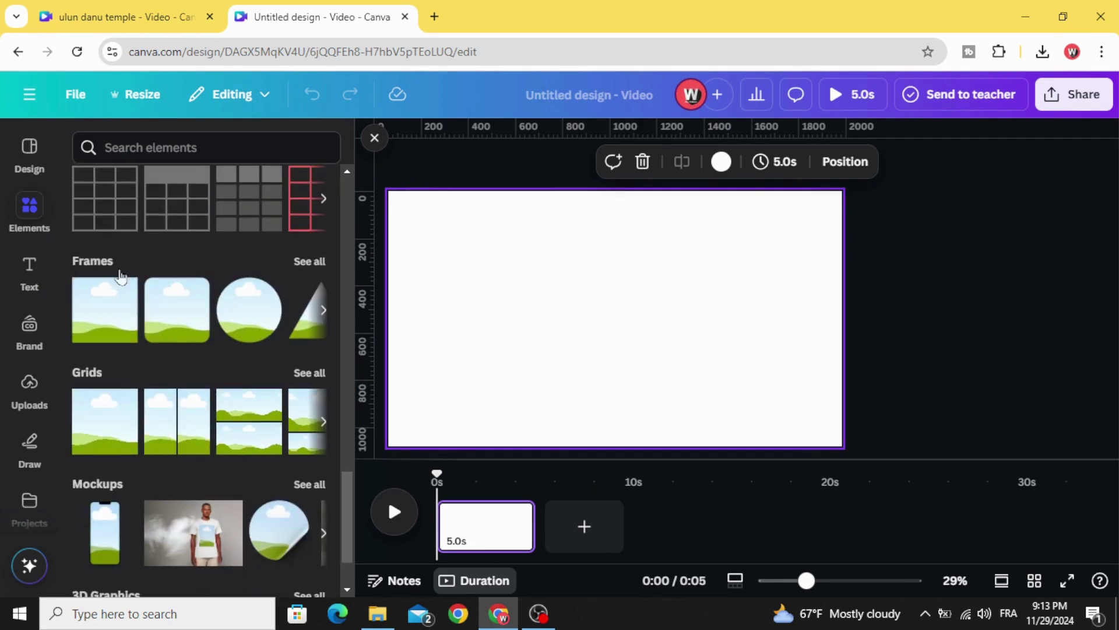
pyautogui.click(308, 264)
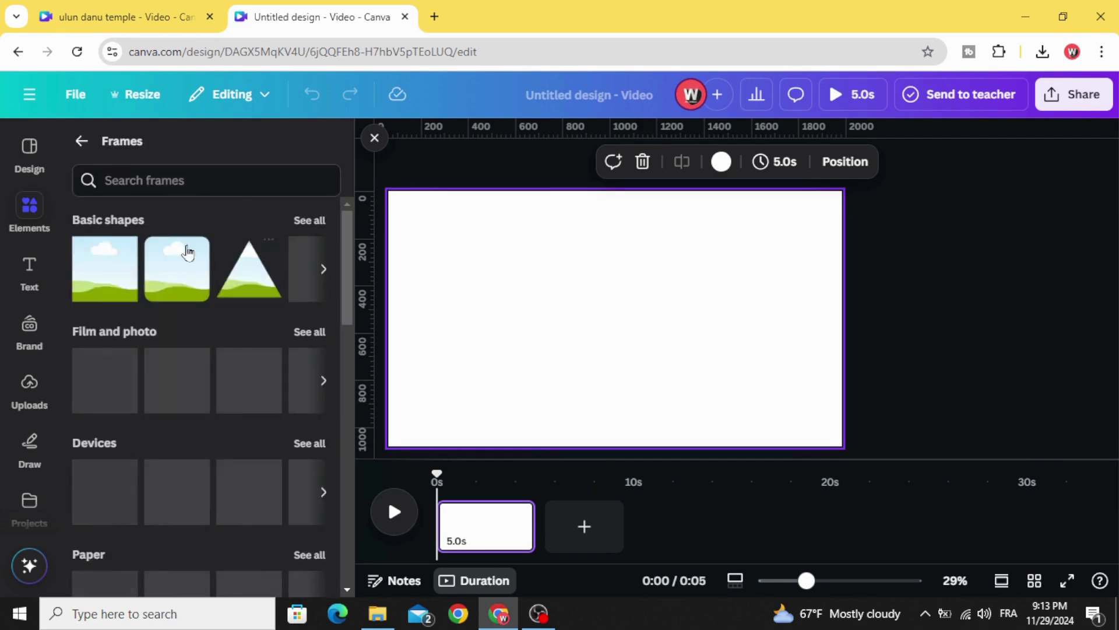
pyautogui.click(166, 181)
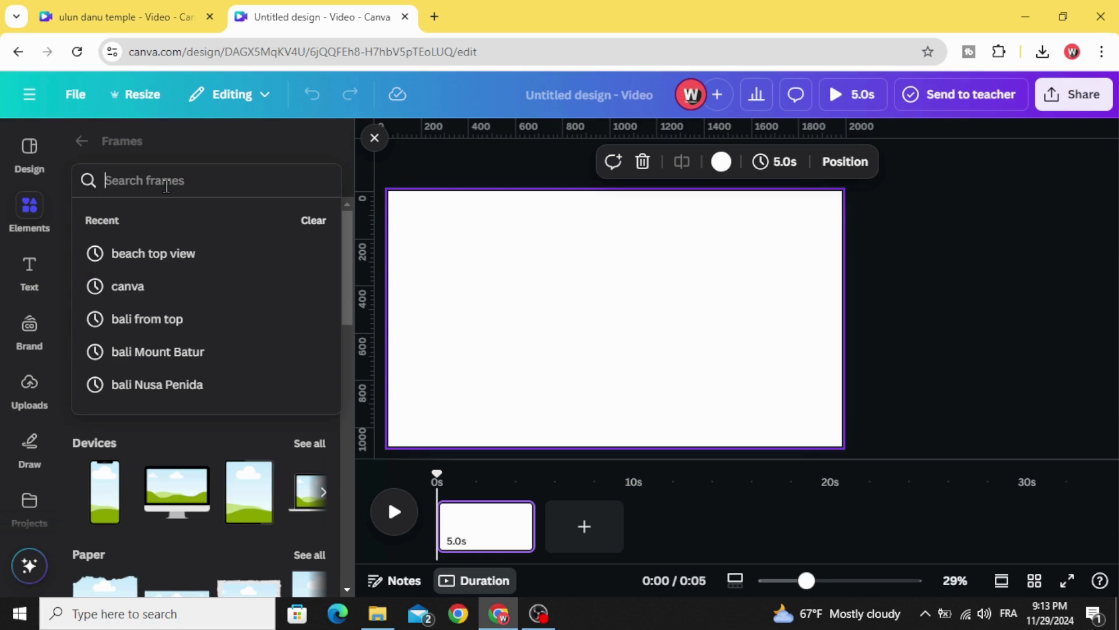
pyautogui.write('qu')
pyautogui.click(195, 268)
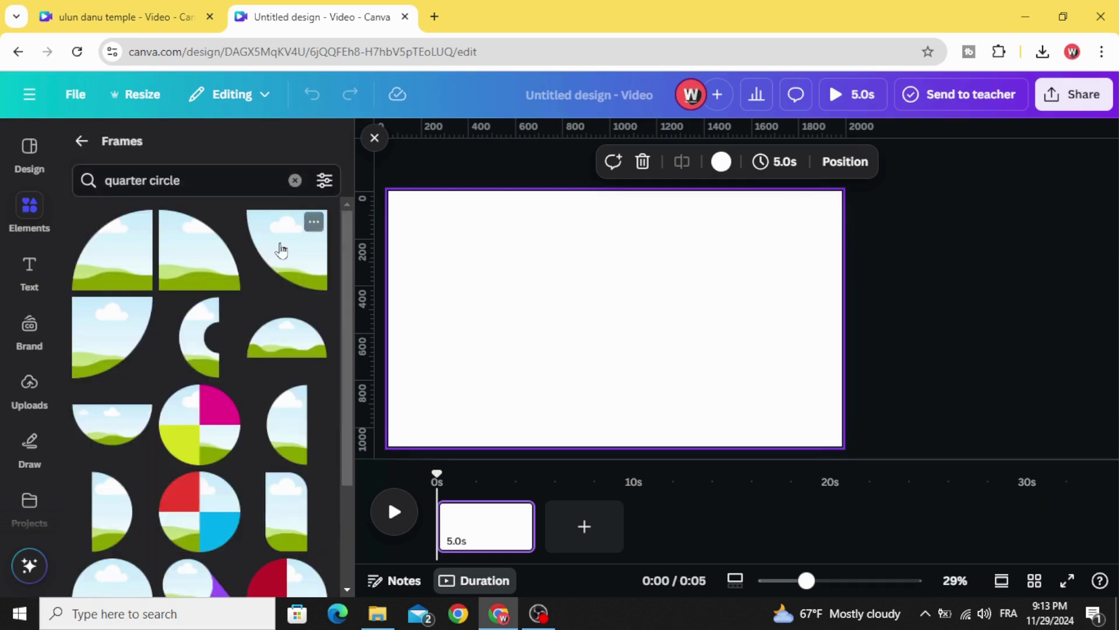
# Step: Add four quarter-circle frames and drag each into its own quadrant to form a circle
pyautogui.click(281, 251)
pyautogui.moveTo(617, 273); pyautogui.dragTo(563, 348)
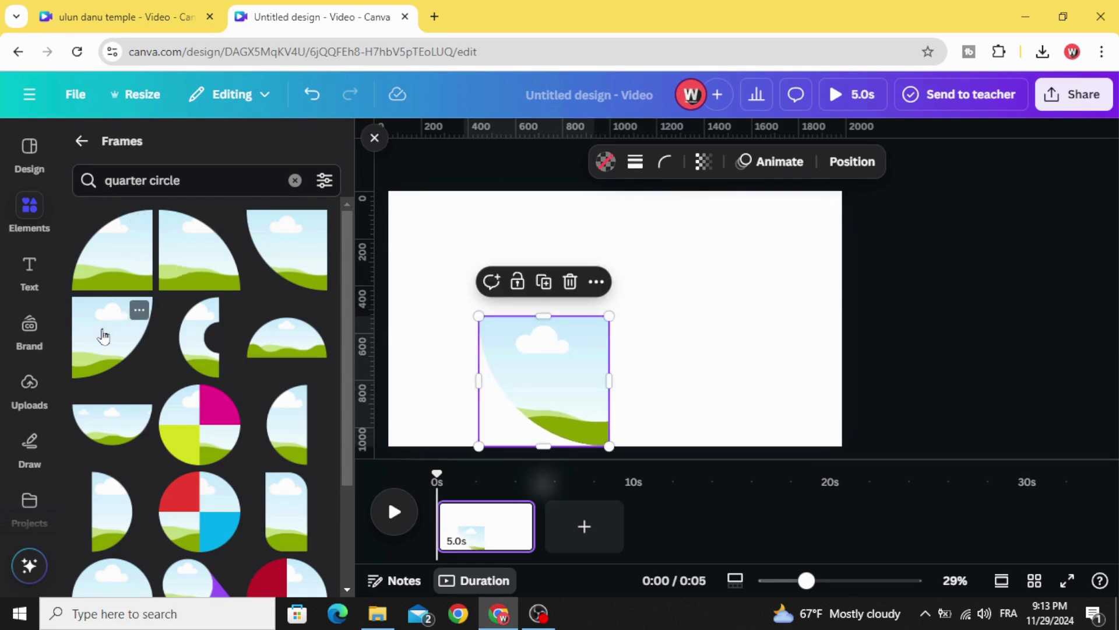
pyautogui.click(138, 312)
pyautogui.moveTo(617, 302); pyautogui.dragTo(674, 353)
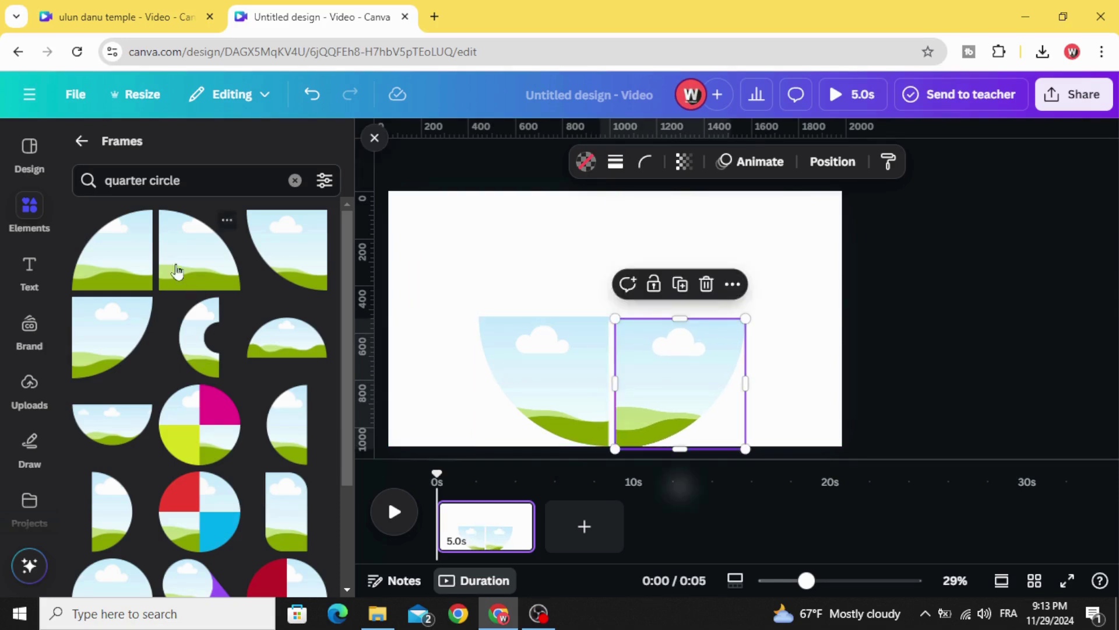
pyautogui.click(178, 257)
pyautogui.moveTo(610, 304); pyautogui.dragTo(670, 244)
pyautogui.click(107, 272)
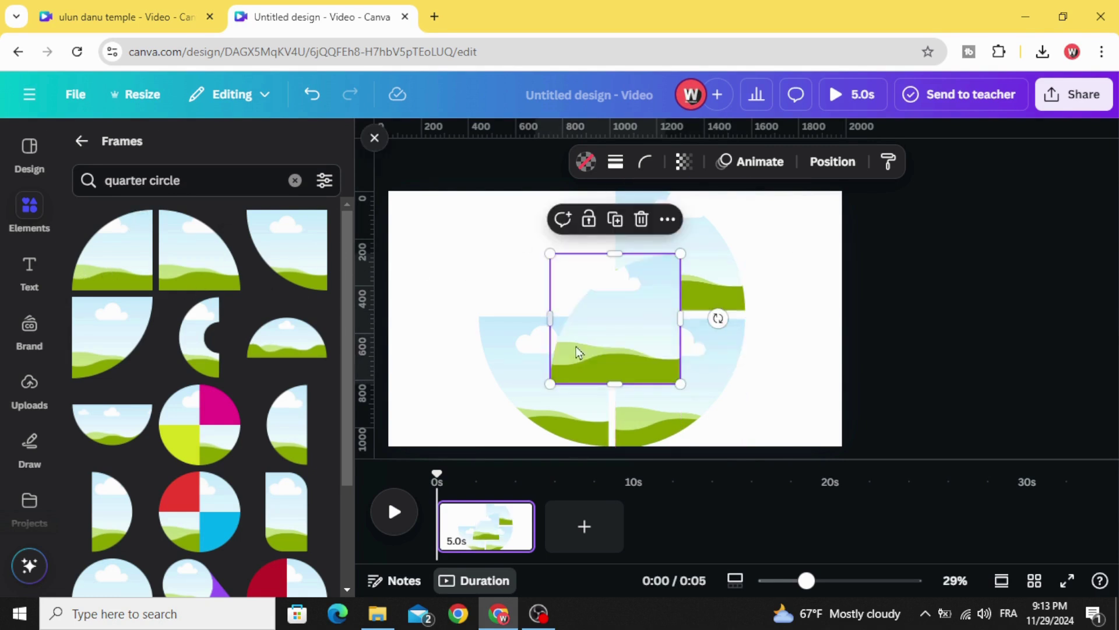
pyautogui.moveTo(579, 349); pyautogui.dragTo(557, 275)
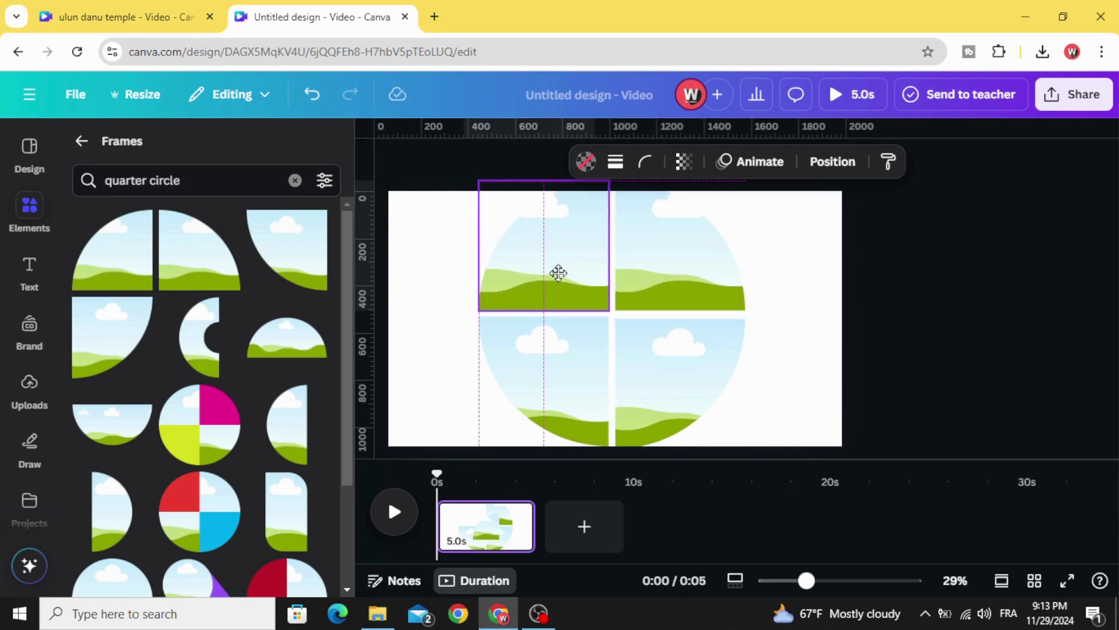
# Step: Select all four quarters, shrink the circle slightly and centre it on the page
pyautogui.click(568, 371)
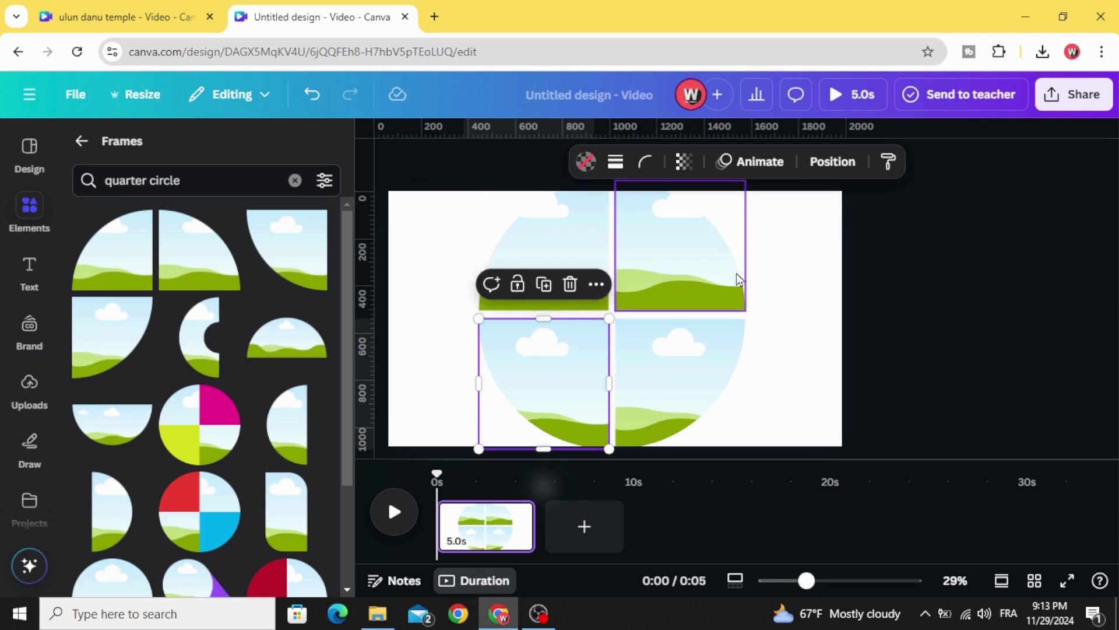
pyautogui.click(795, 255)
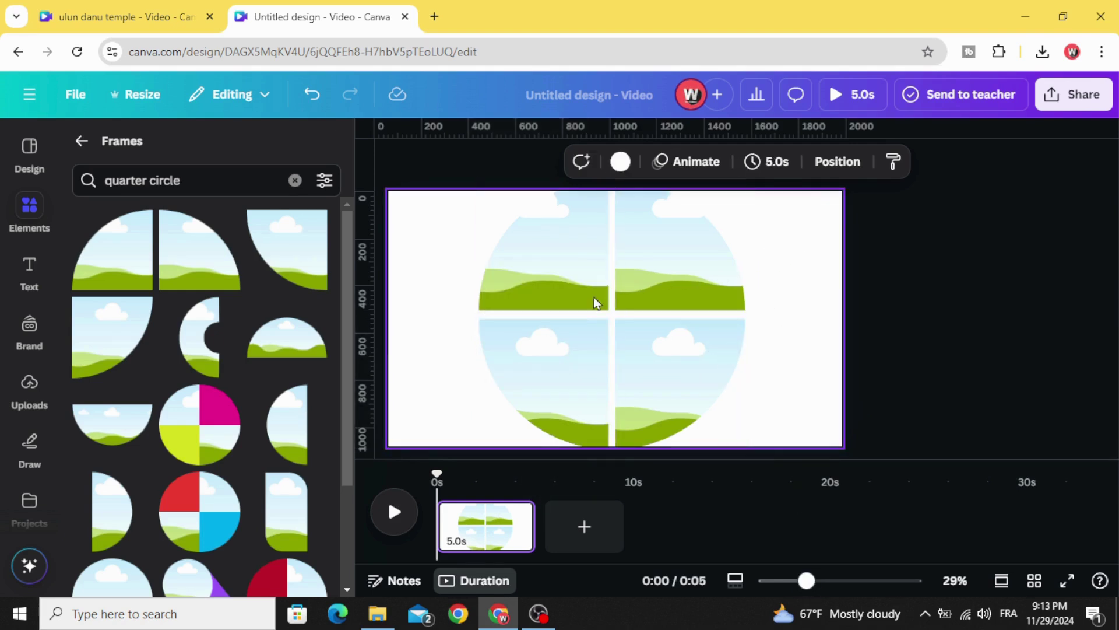
pyautogui.moveTo(791, 276); pyautogui.dragTo(502, 239)
pyautogui.moveTo(478, 182); pyautogui.dragTo(509, 213)
pyautogui.moveTo(573, 293); pyautogui.dragTo(562, 285)
pyautogui.click(777, 267)
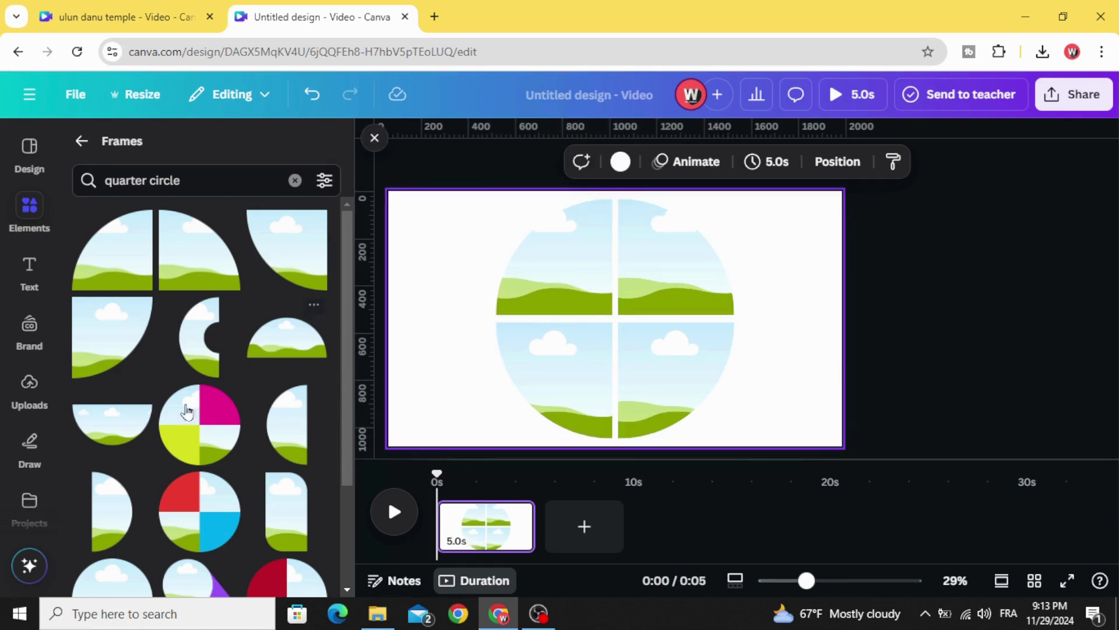
# Step: Select all four circle quarters and rotate the collage 45°
pyautogui.click(28, 386)
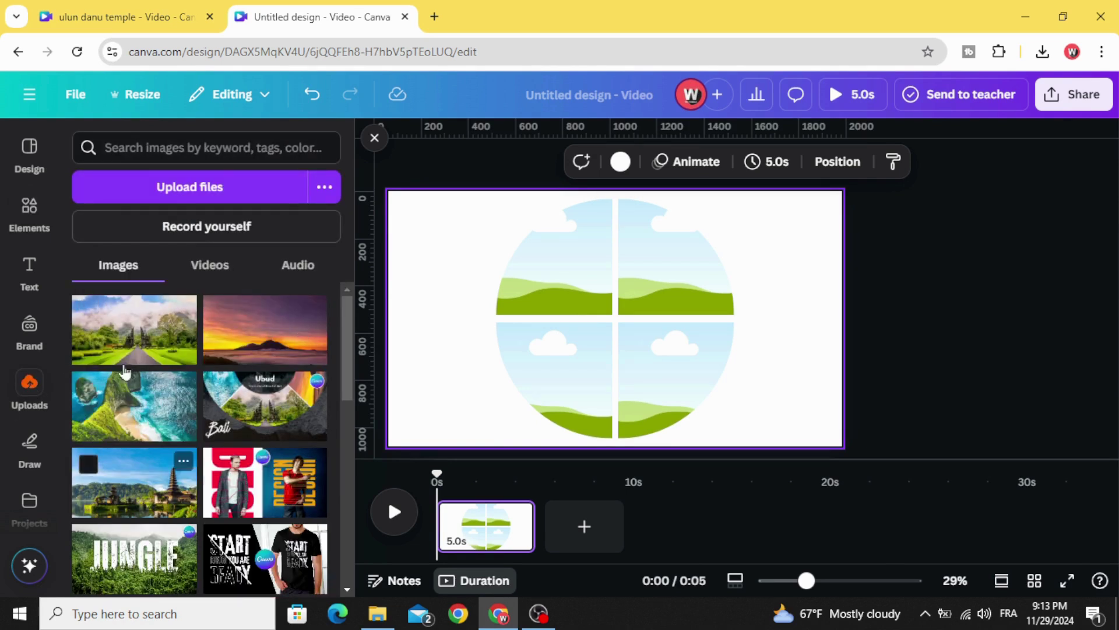
pyautogui.moveTo(444, 211); pyautogui.dragTo(748, 425)
pyautogui.moveTo(770, 319); pyautogui.dragTo(726, 431)
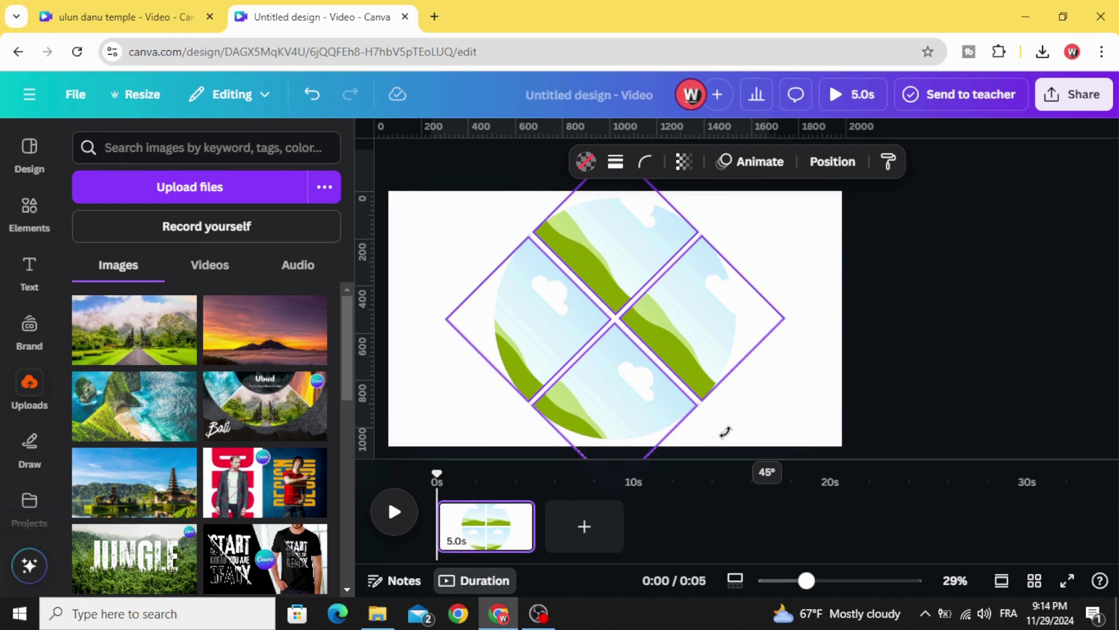
pyautogui.moveTo(726, 431); pyautogui.dragTo(726, 432)
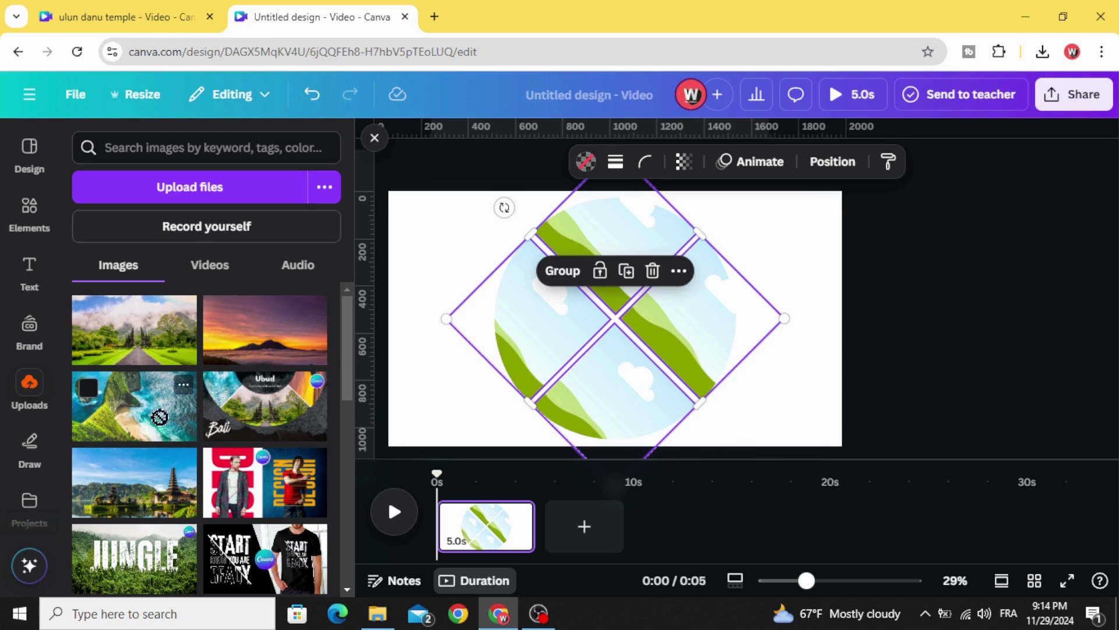
# Step: Fill the bottom quarter with the cliff-and-beach photo set upright, then rotate the collage another 90°
pyautogui.moveTo(159, 416); pyautogui.dragTo(600, 397)
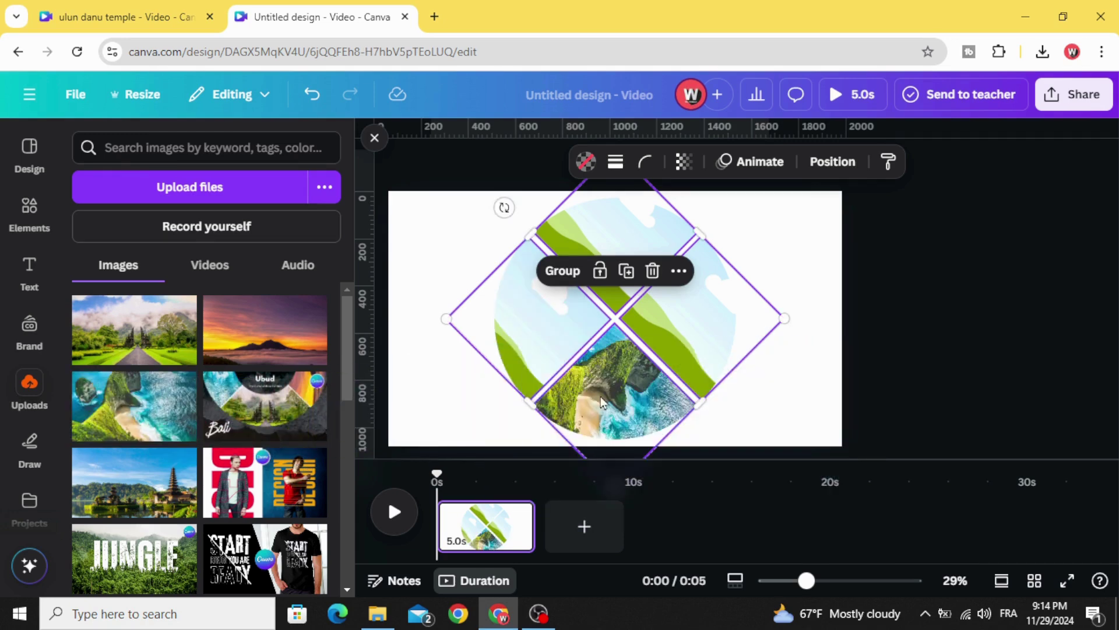
pyautogui.click(789, 267)
pyautogui.click(625, 398)
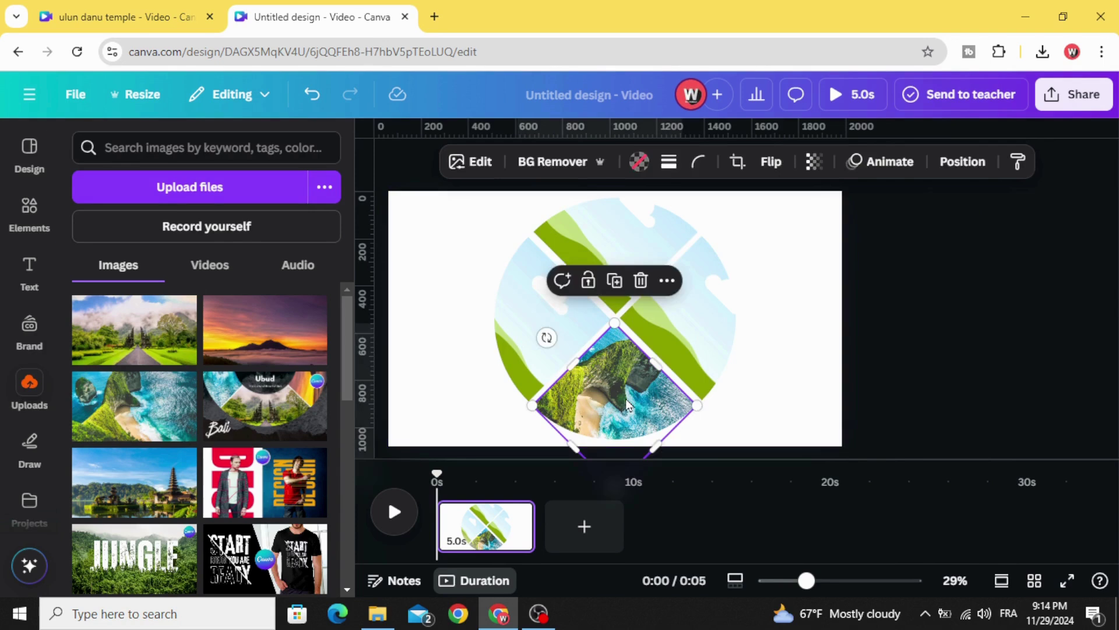
pyautogui.doubleClick(625, 397)
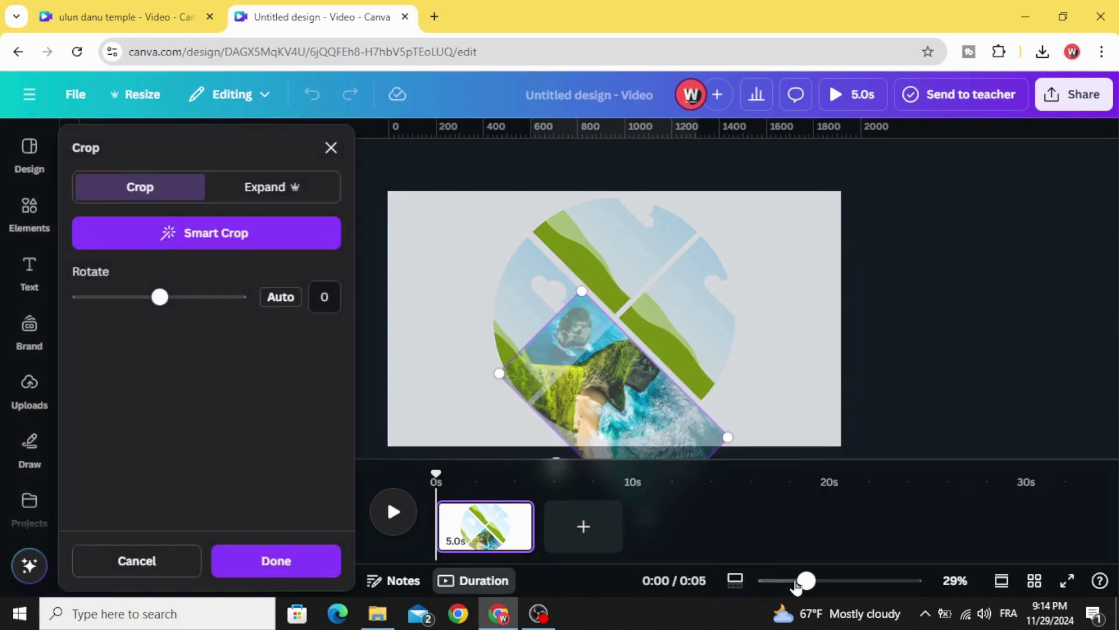
pyautogui.moveTo(806, 580); pyautogui.dragTo(785, 580)
pyautogui.moveTo(558, 415); pyautogui.dragTo(601, 439)
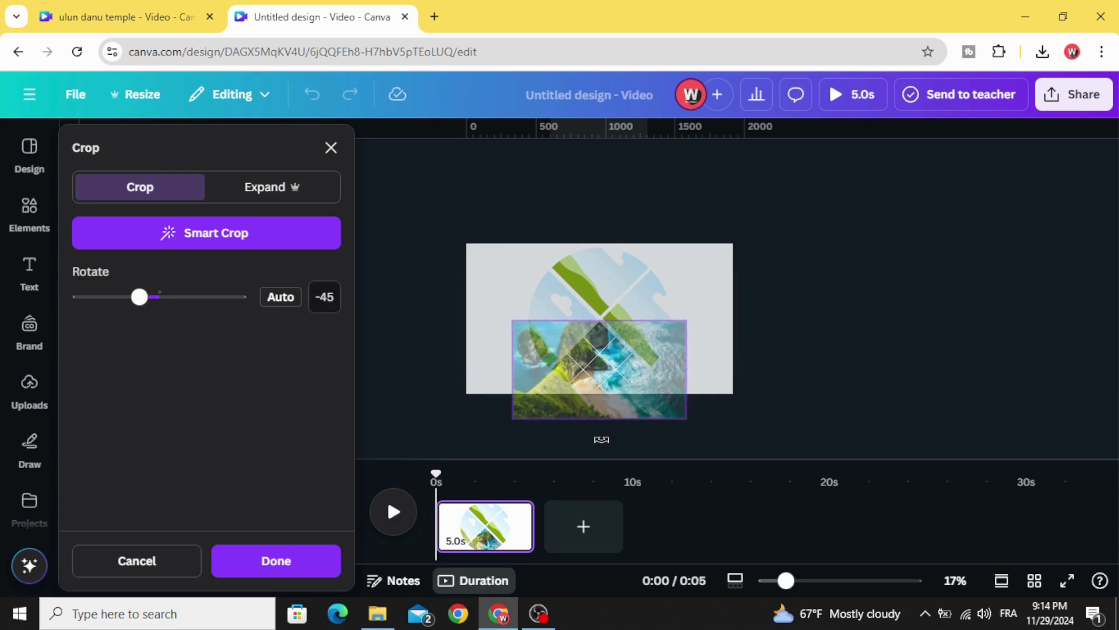
pyautogui.click(807, 338)
pyautogui.moveTo(492, 245); pyautogui.dragTo(735, 444)
pyautogui.moveTo(737, 318); pyautogui.dragTo(597, 470)
# Step: Place the misty road photo in the lower quarter and turn it upright in its frame
pyautogui.click(765, 365)
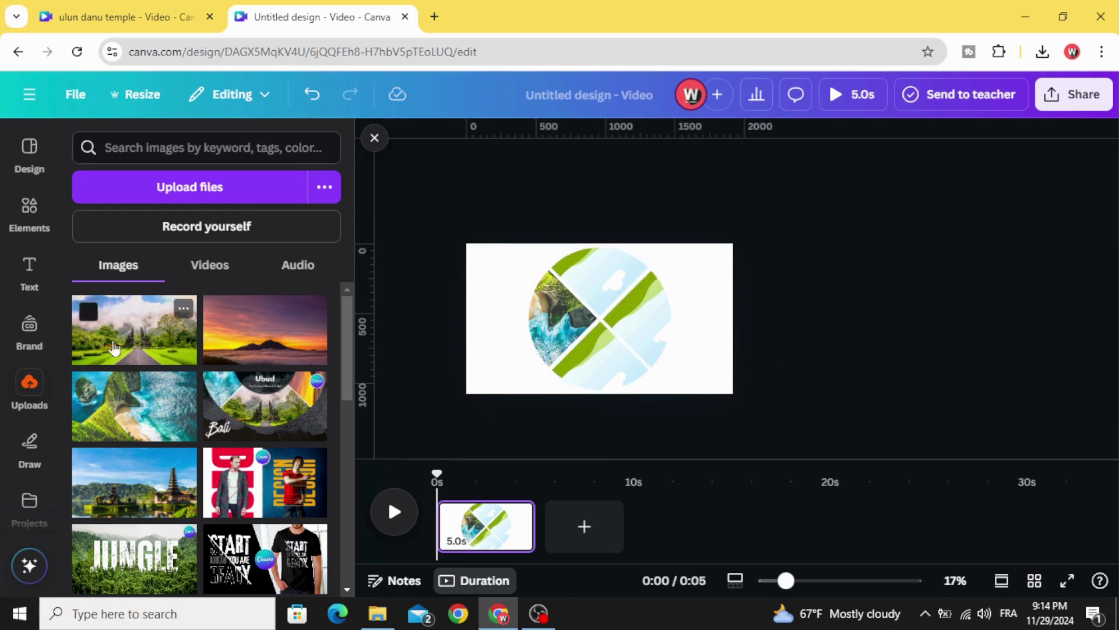
pyautogui.moveTo(113, 348); pyautogui.dragTo(585, 373)
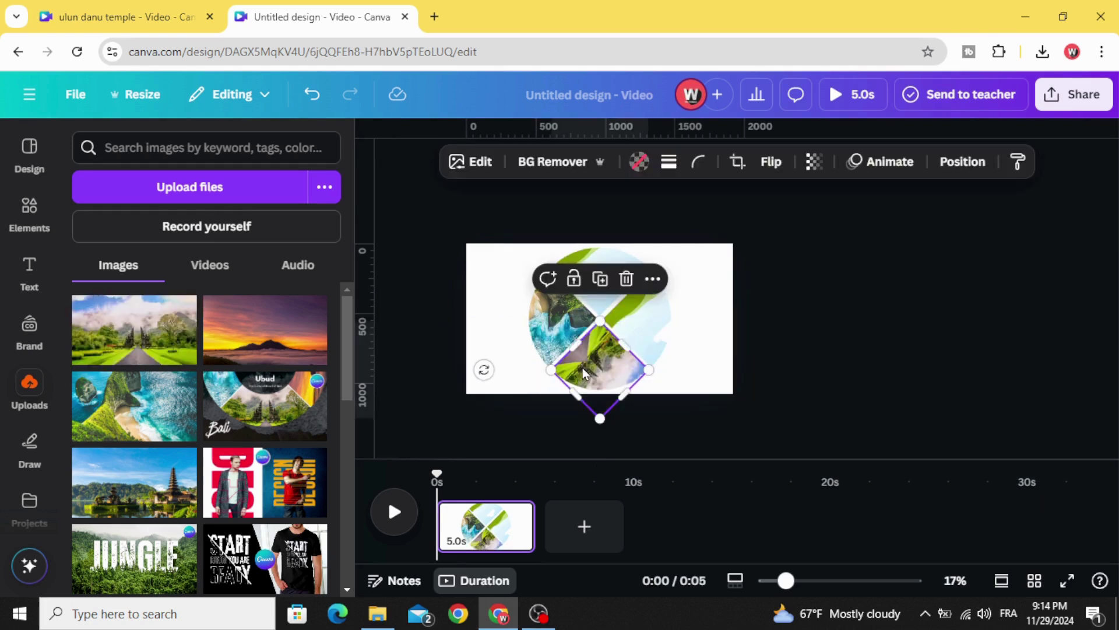
pyautogui.doubleClick(585, 374)
pyautogui.moveTo(548, 331); pyautogui.dragTo(584, 400)
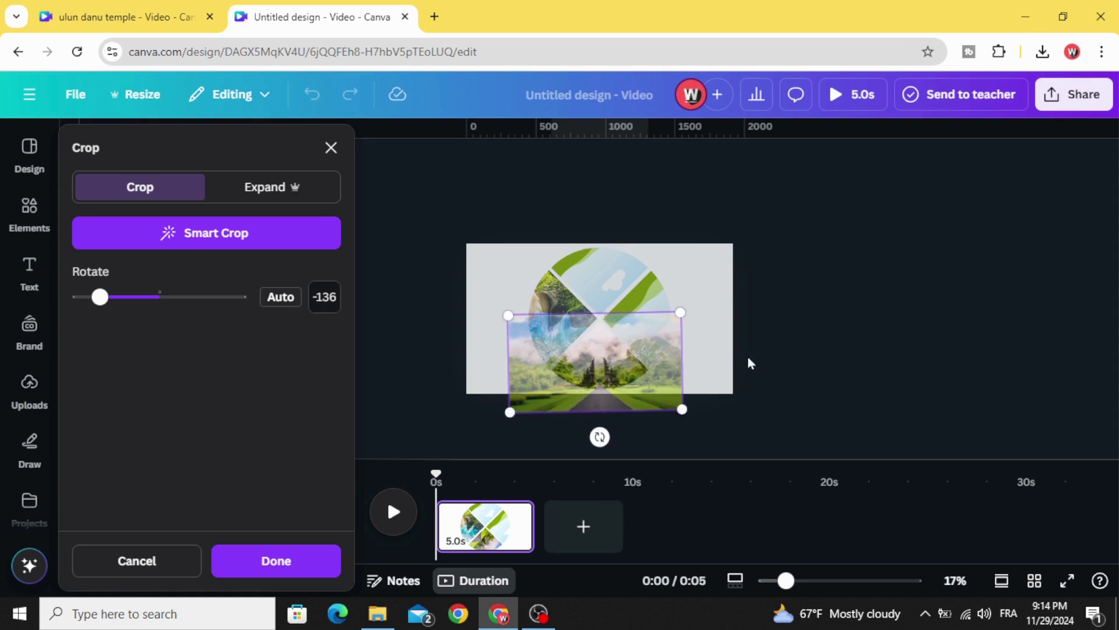
pyautogui.click(823, 340)
# Step: Rotate the collage 90° clockwise and fill the bottom quarter with the sunset photo, rotated upright
pyautogui.moveTo(782, 244); pyautogui.dragTo(539, 404)
pyautogui.moveTo(736, 318); pyautogui.dragTo(604, 476)
pyautogui.click(845, 320)
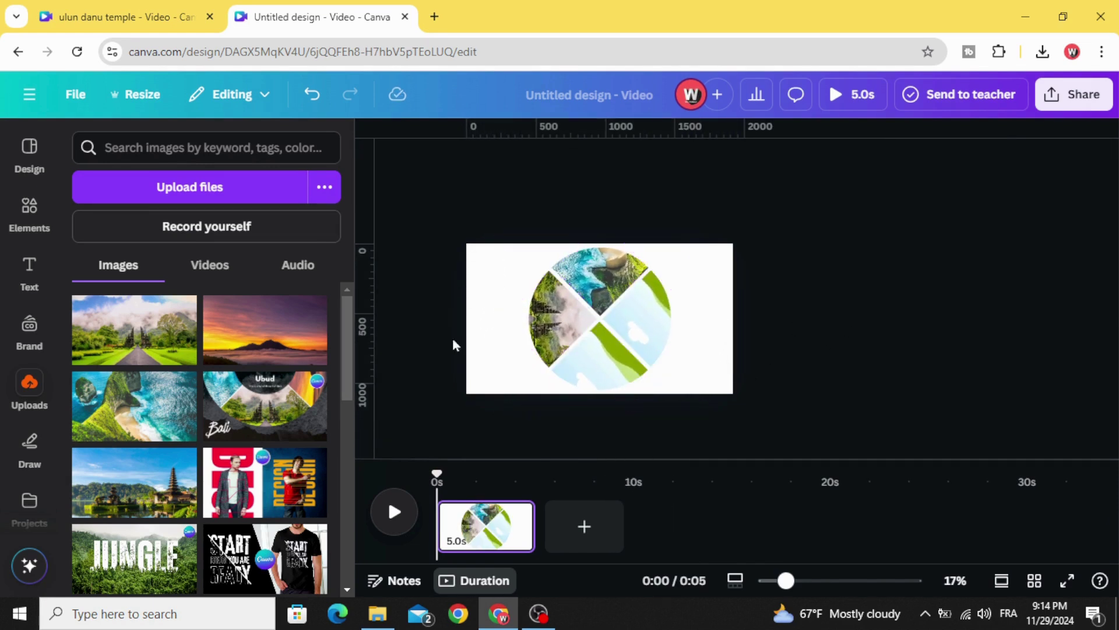
pyautogui.moveTo(314, 347); pyautogui.dragTo(575, 365)
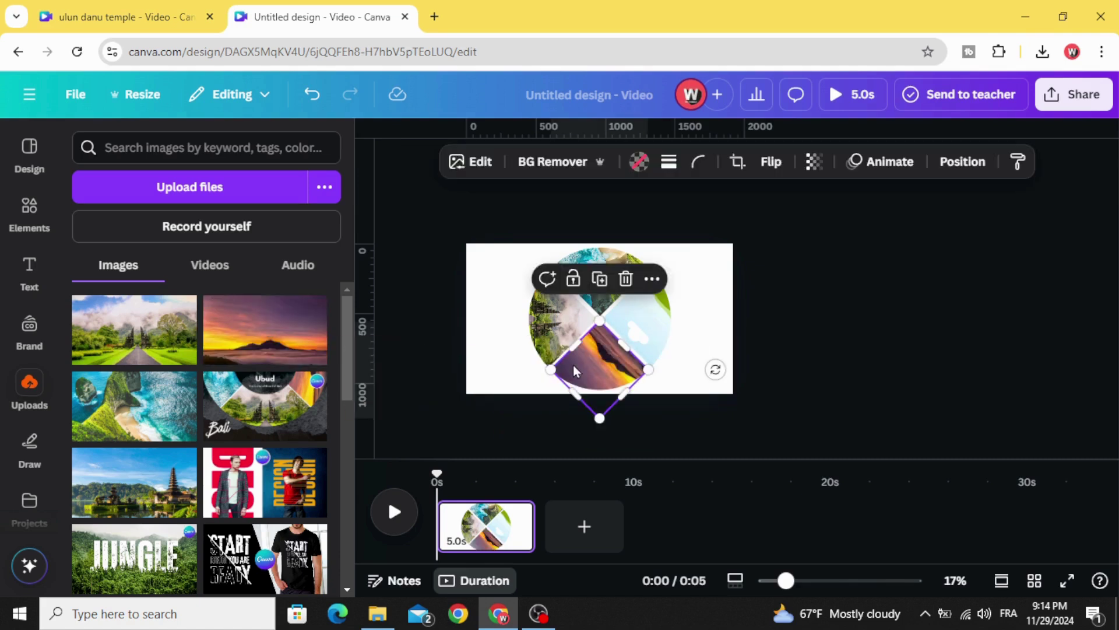
pyautogui.doubleClick(574, 365)
pyautogui.moveTo(635, 320); pyautogui.dragTo(576, 386)
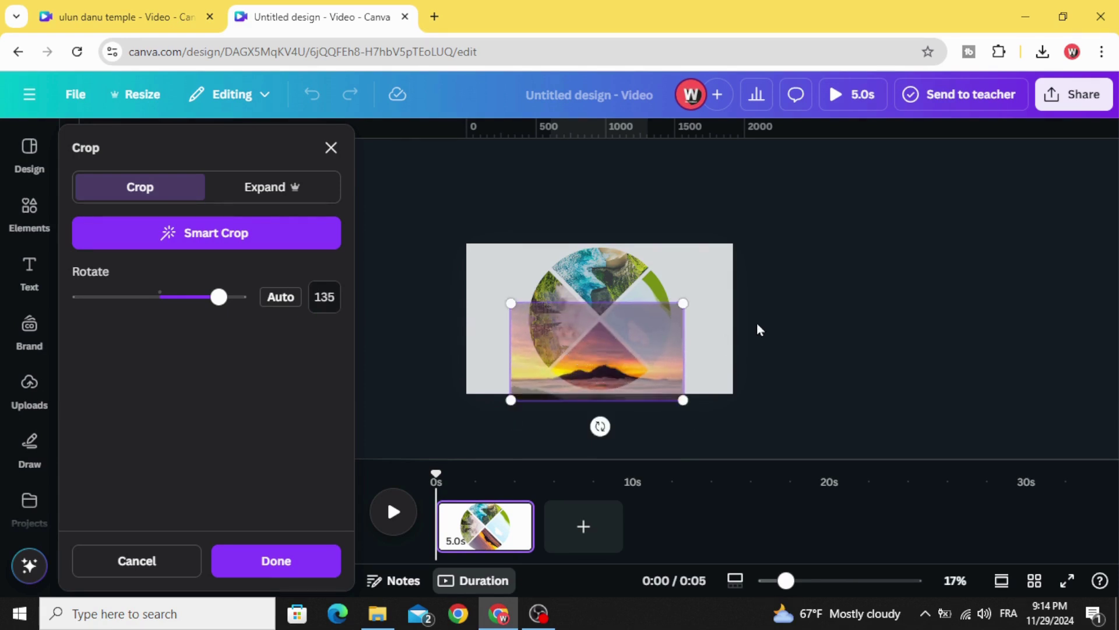
pyautogui.click(757, 274)
# Step: Rotate the collage to about 93° and fill the bottom frame with the lake temple photo, tilted 45° and trimmed
pyautogui.click(548, 351)
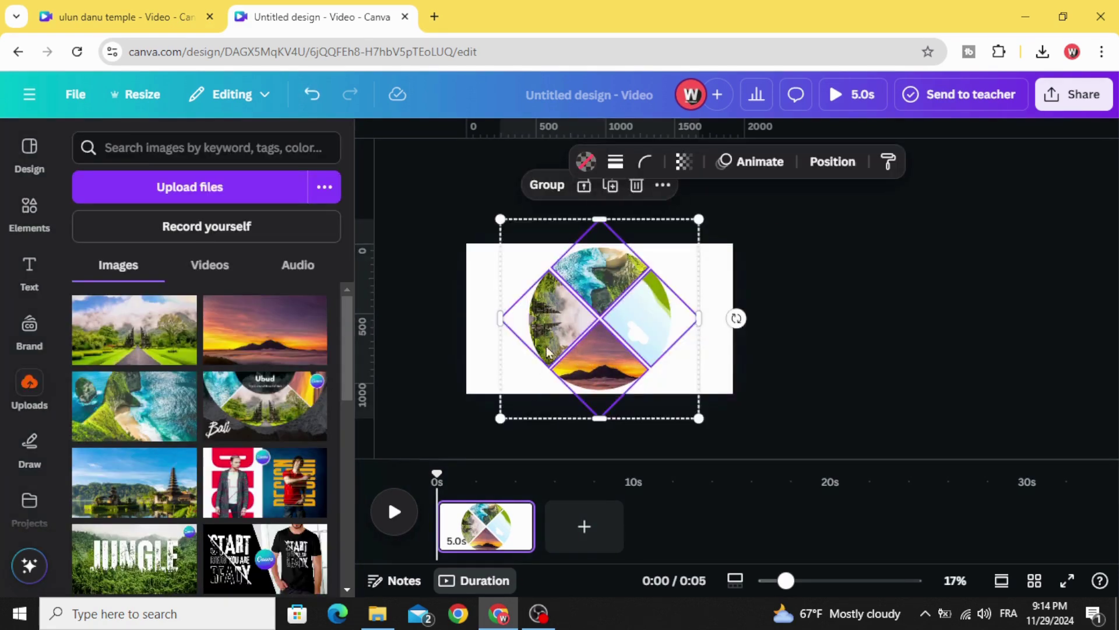
pyautogui.moveTo(736, 317); pyautogui.dragTo(606, 453)
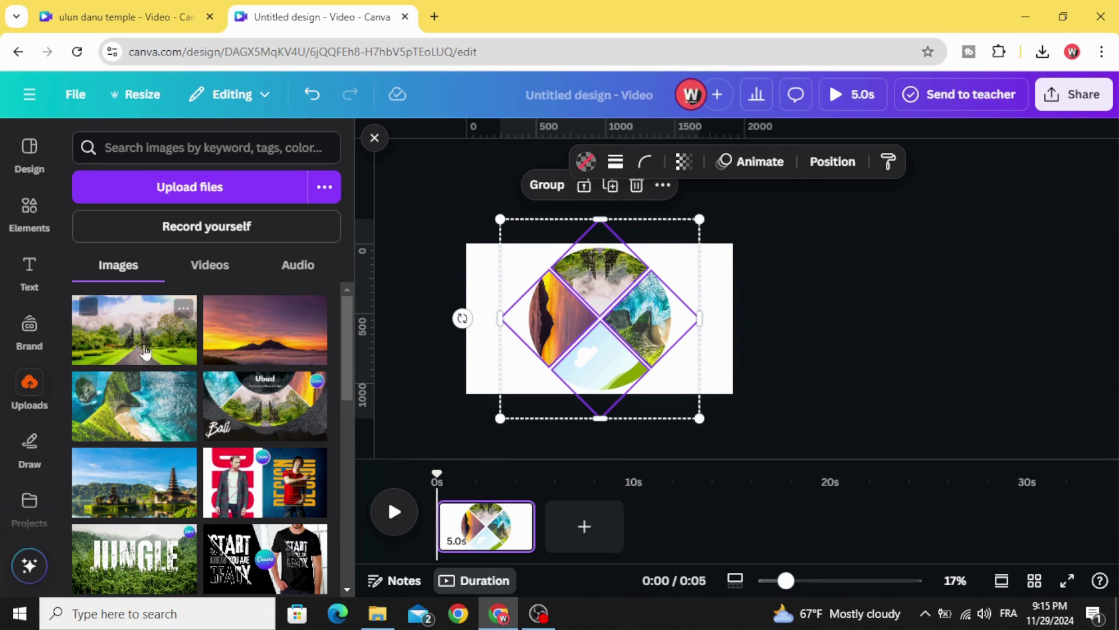
pyautogui.moveTo(133, 490); pyautogui.dragTo(588, 379)
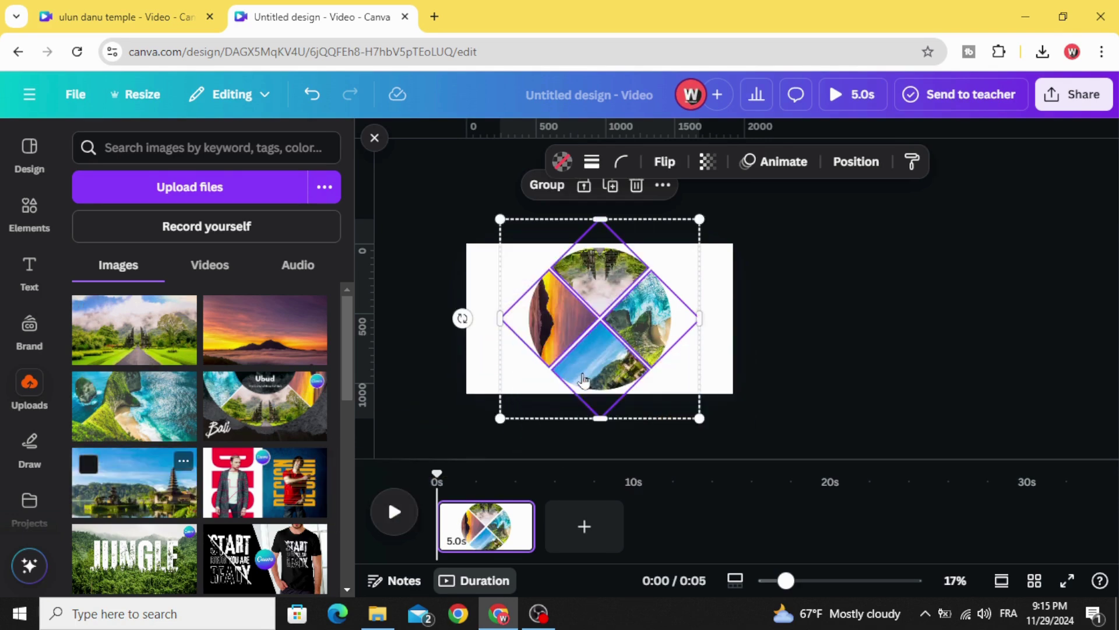
pyautogui.click(764, 348)
pyautogui.click(611, 376)
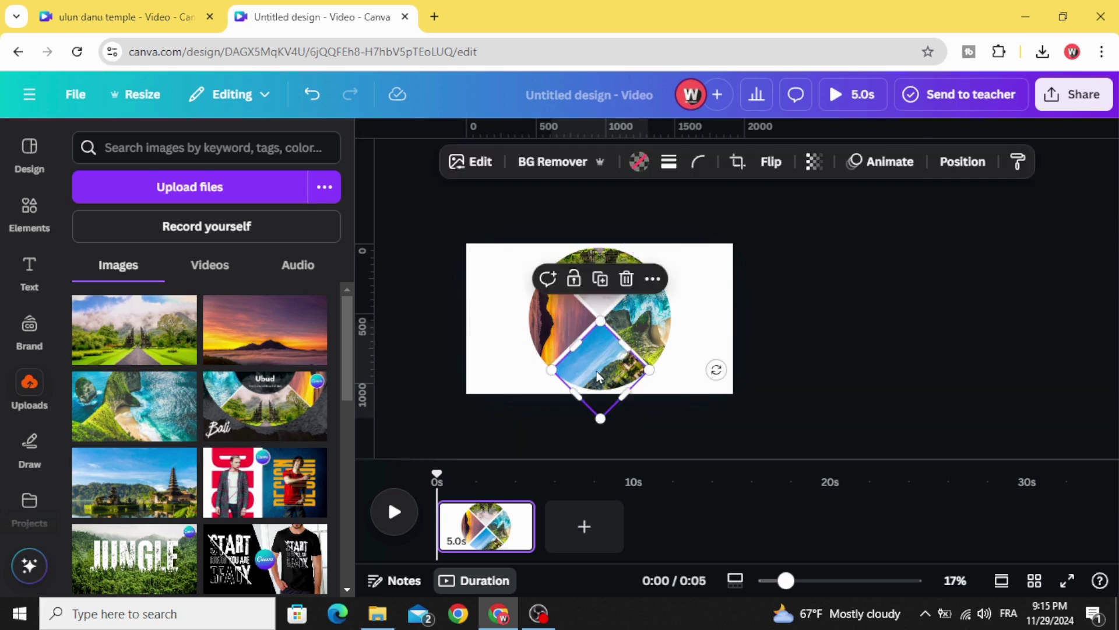
pyautogui.doubleClick(598, 373)
pyautogui.moveTo(646, 411); pyautogui.dragTo(583, 398)
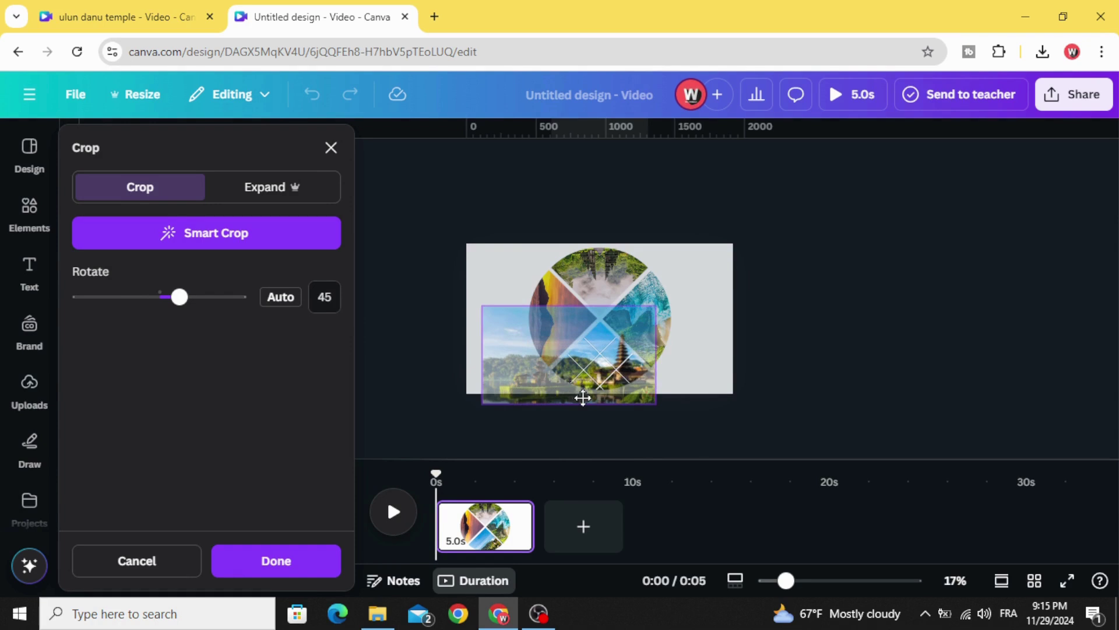
pyautogui.moveTo(482, 307); pyautogui.dragTo(509, 321)
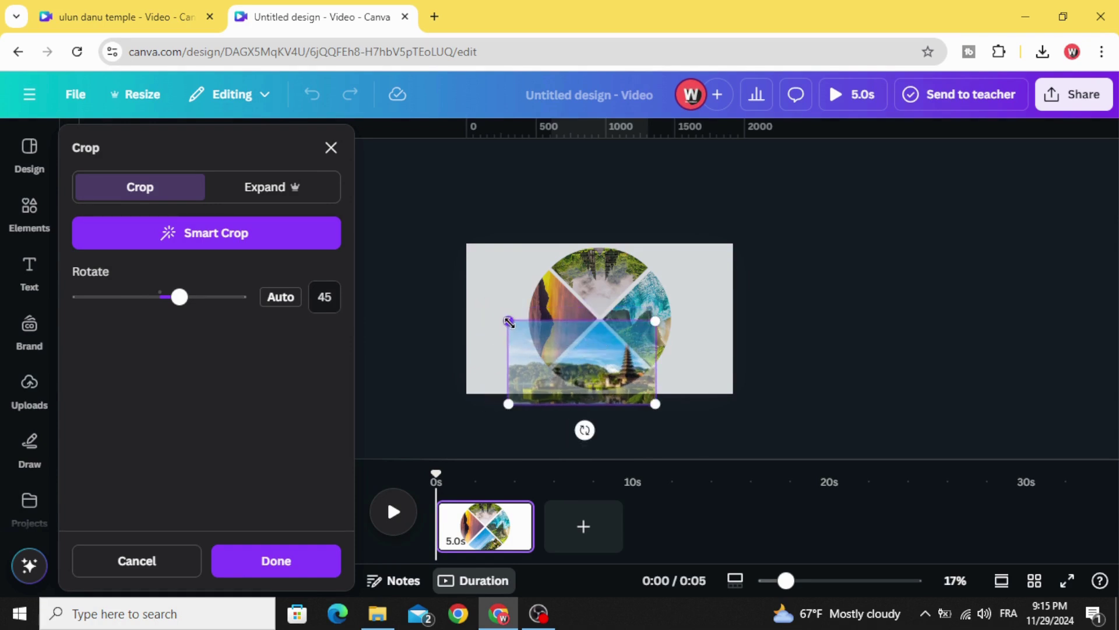
pyautogui.moveTo(656, 403); pyautogui.dragTo(649, 400)
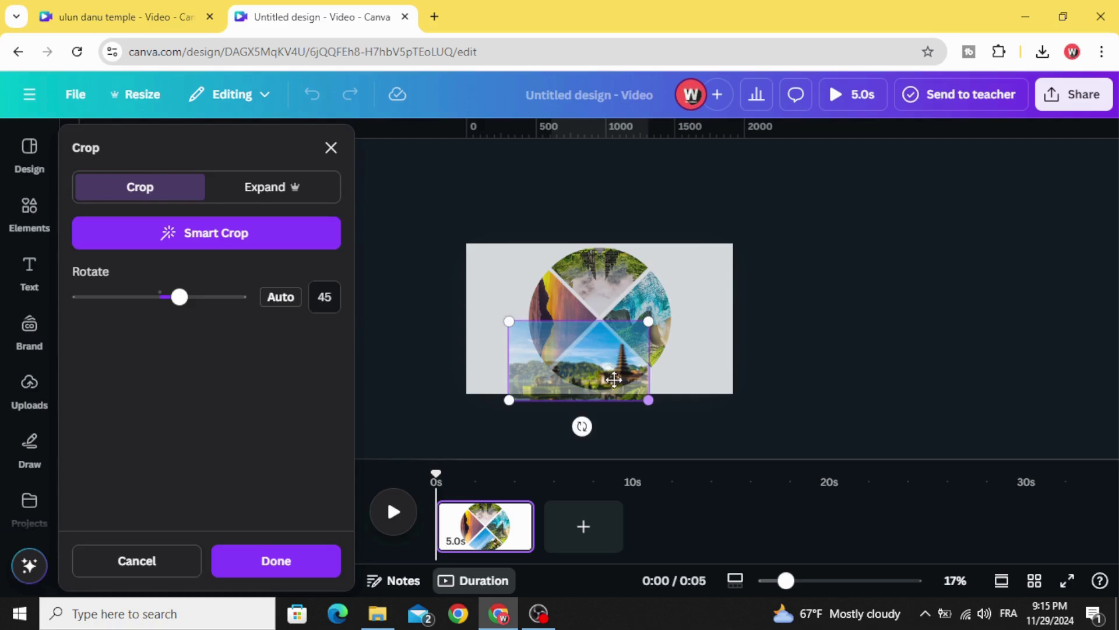
pyautogui.click(779, 299)
pyautogui.click(779, 299)
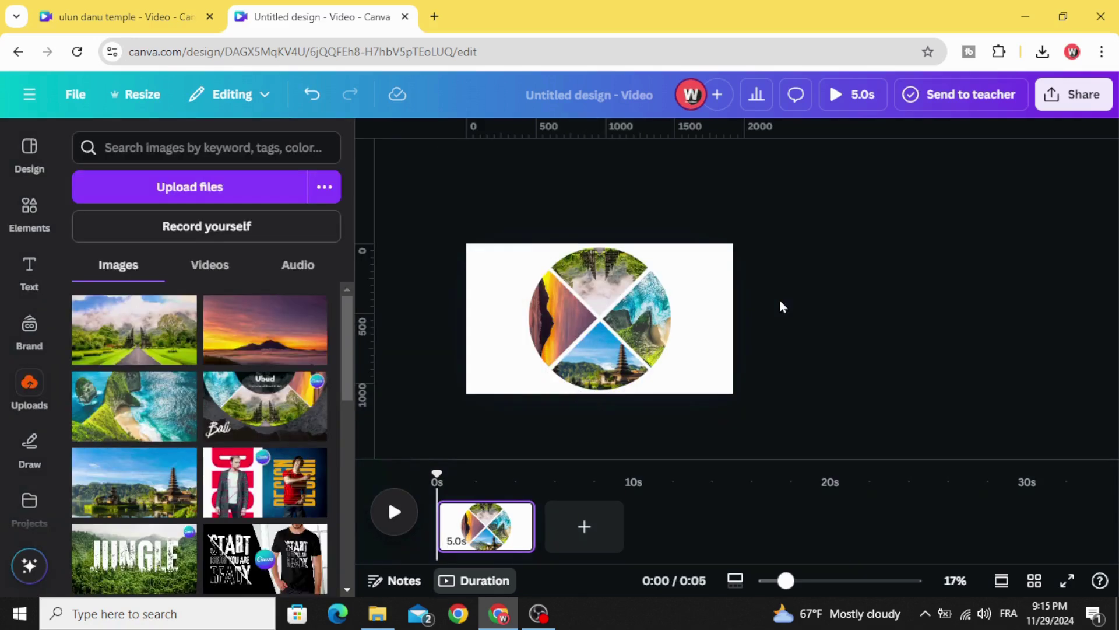
# Step: Add a circle shape, enlarge it to 412 px and move it toward the collage centre
pyautogui.click(30, 205)
pyautogui.click(84, 145)
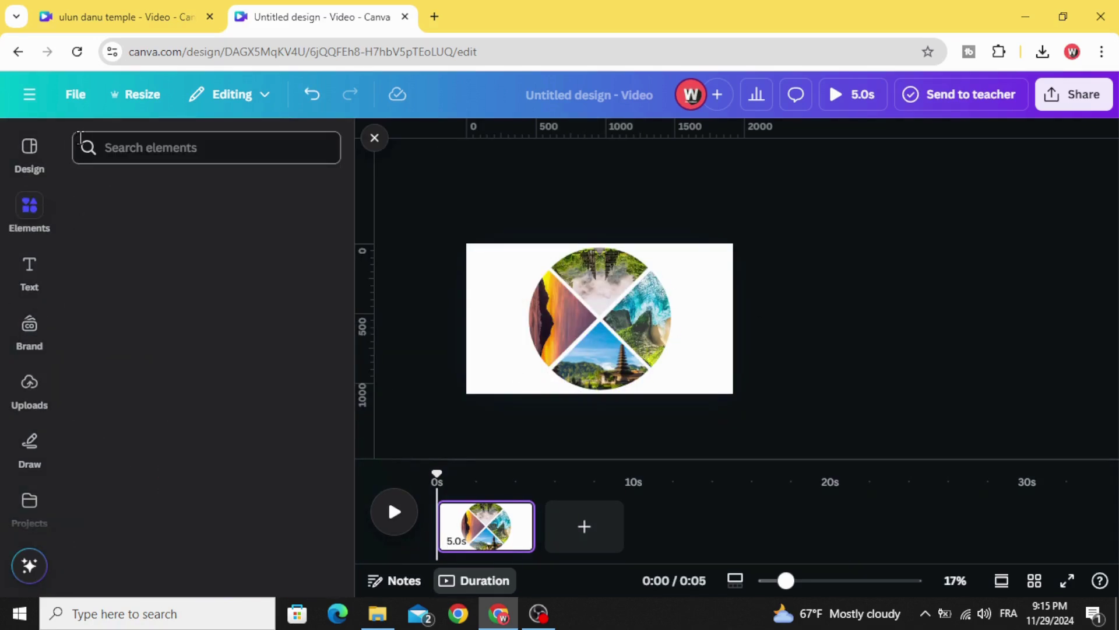
pyautogui.scroll(-5, 173, 351)
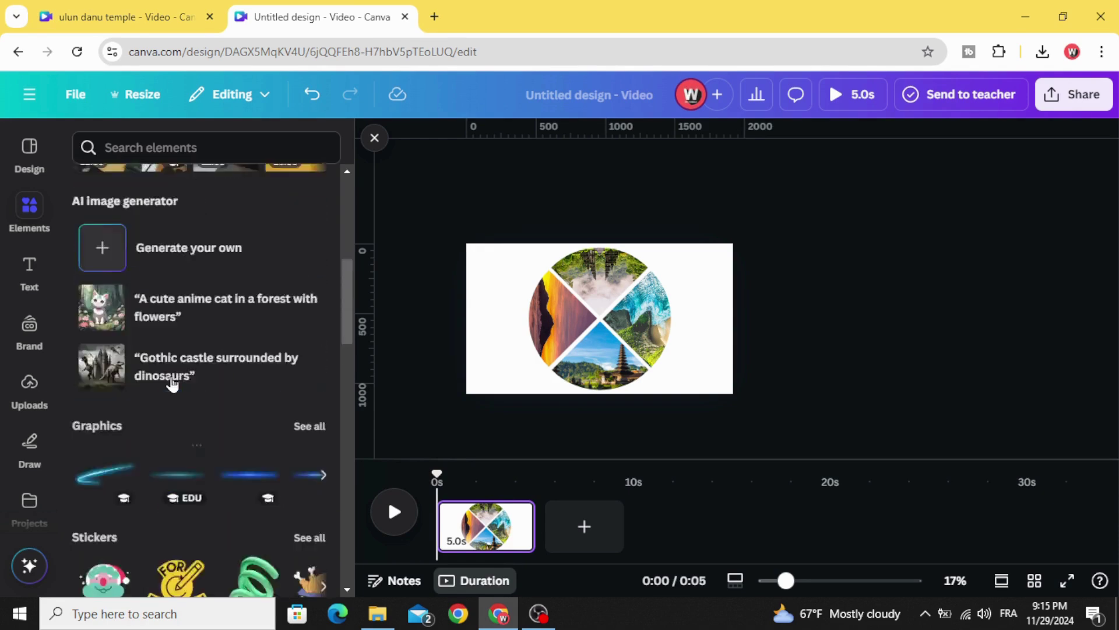
pyautogui.scroll(-5, 166, 375)
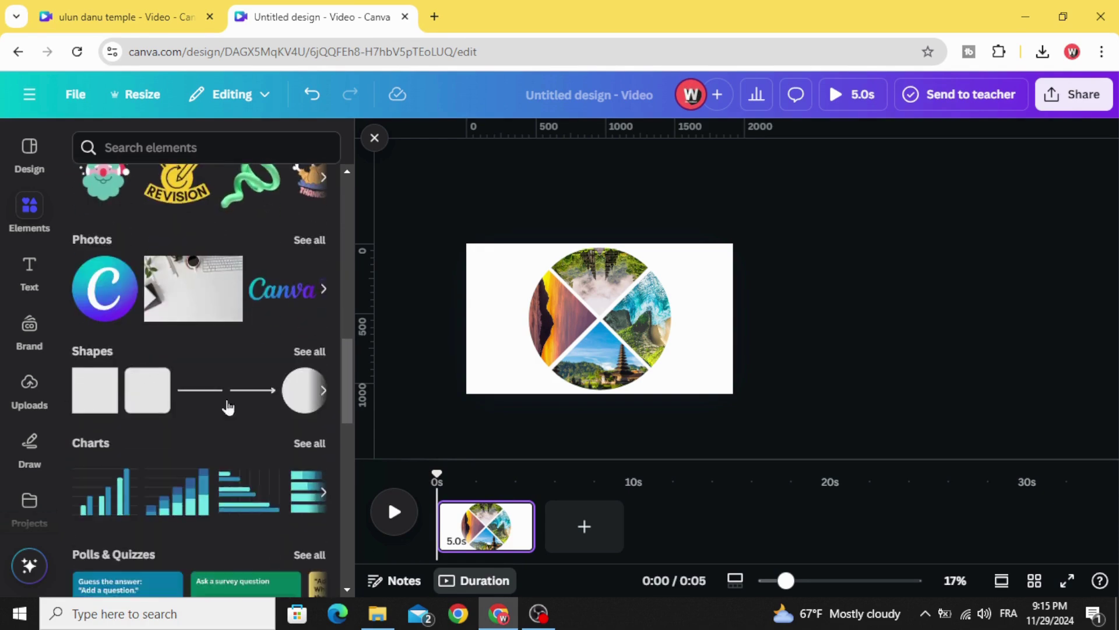
pyautogui.click(294, 402)
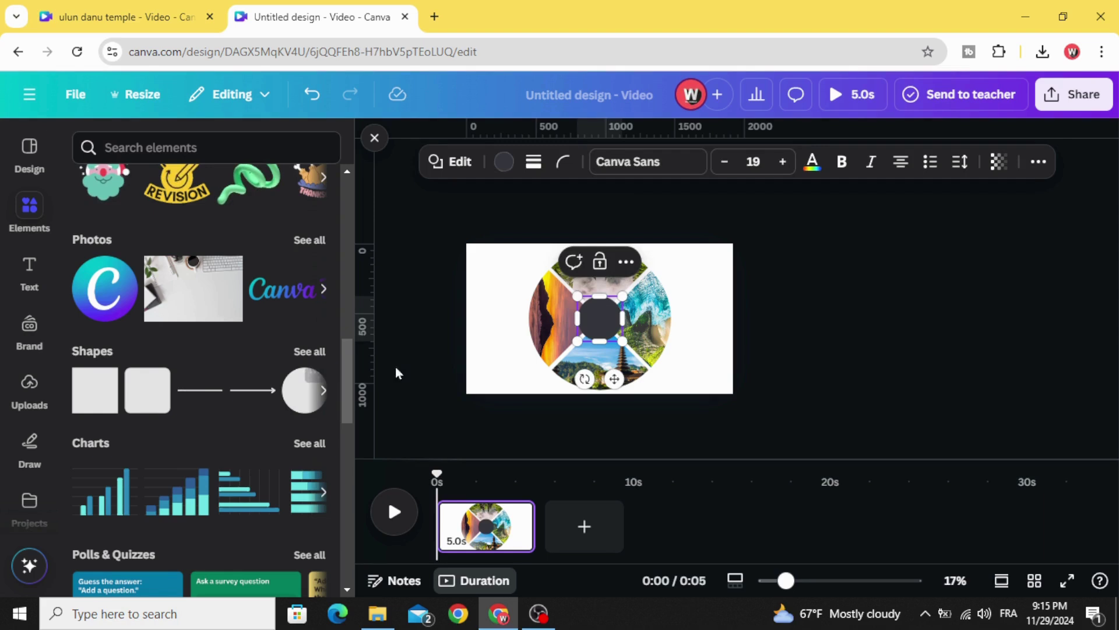
pyautogui.click(439, 341)
pyautogui.moveTo(597, 325)
pyautogui.mouseDown()
pyautogui.moveTo(580, 299)
pyautogui.moveTo(615, 340)
pyautogui.moveTo(601, 317)
pyautogui.mouseUp()
pyautogui.moveTo(786, 580); pyautogui.dragTo(806, 580)
pyautogui.moveTo(614, 317); pyautogui.dragTo(614, 319)
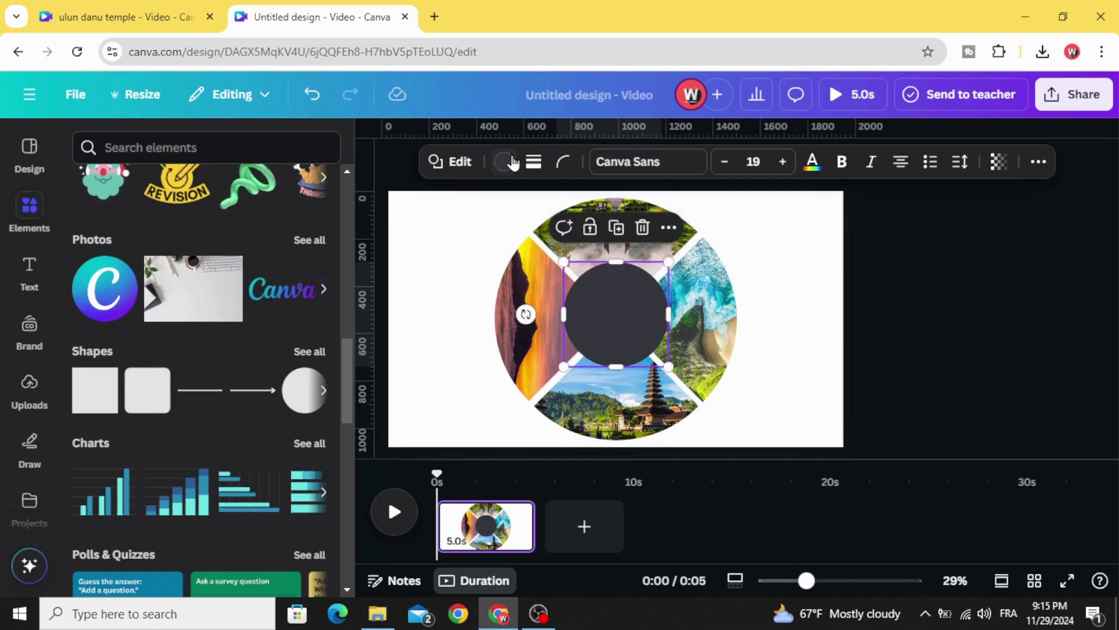
# Step: Colour the centre circle white, enlarge it a little and centre it on the collage
pyautogui.click(505, 161)
pyautogui.click(221, 271)
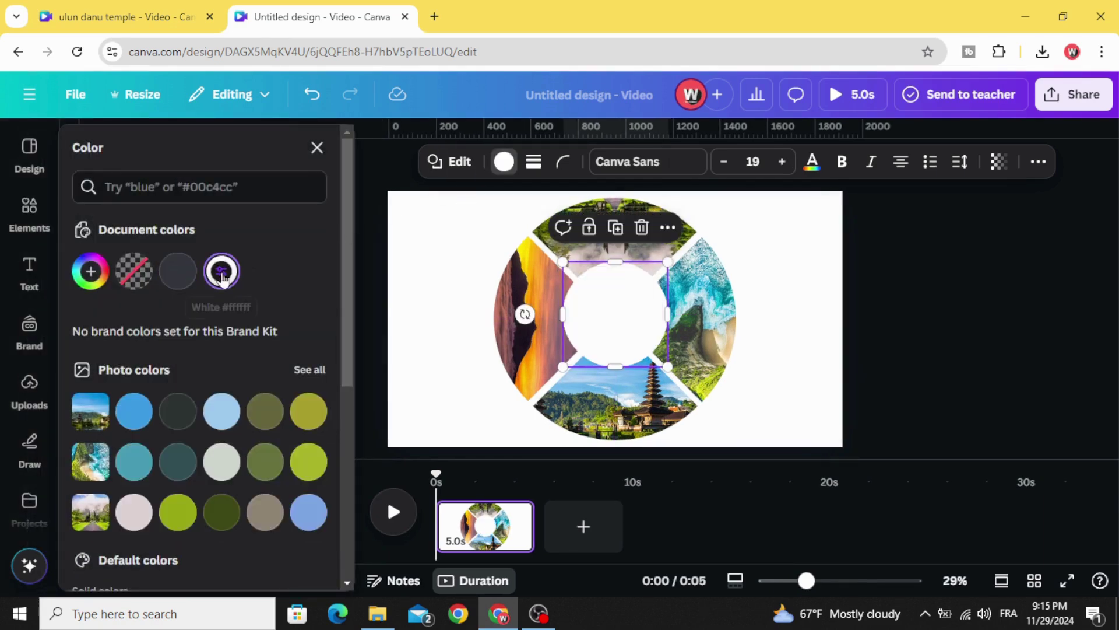
pyautogui.click(419, 312)
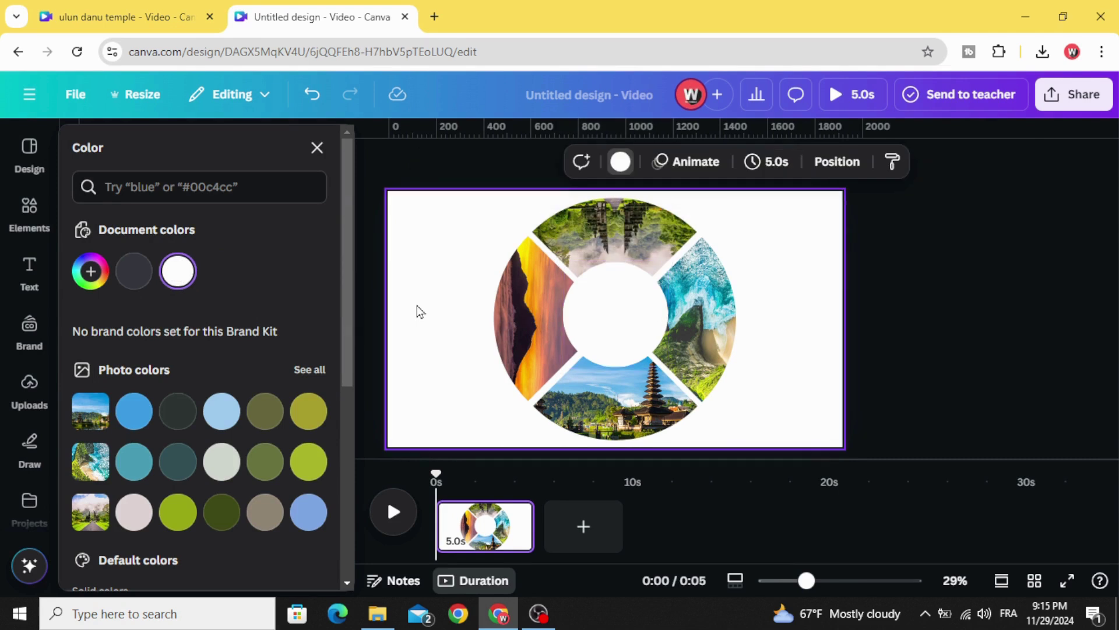
pyautogui.click(605, 320)
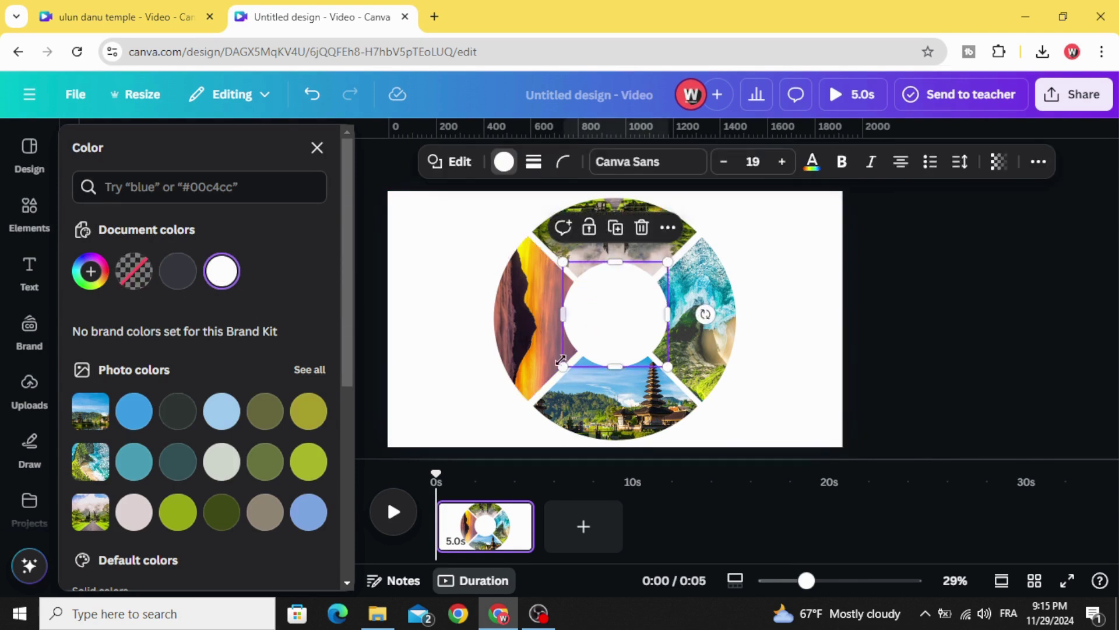
pyautogui.moveTo(561, 359); pyautogui.dragTo(551, 371)
pyautogui.moveTo(587, 334); pyautogui.dragTo(598, 328)
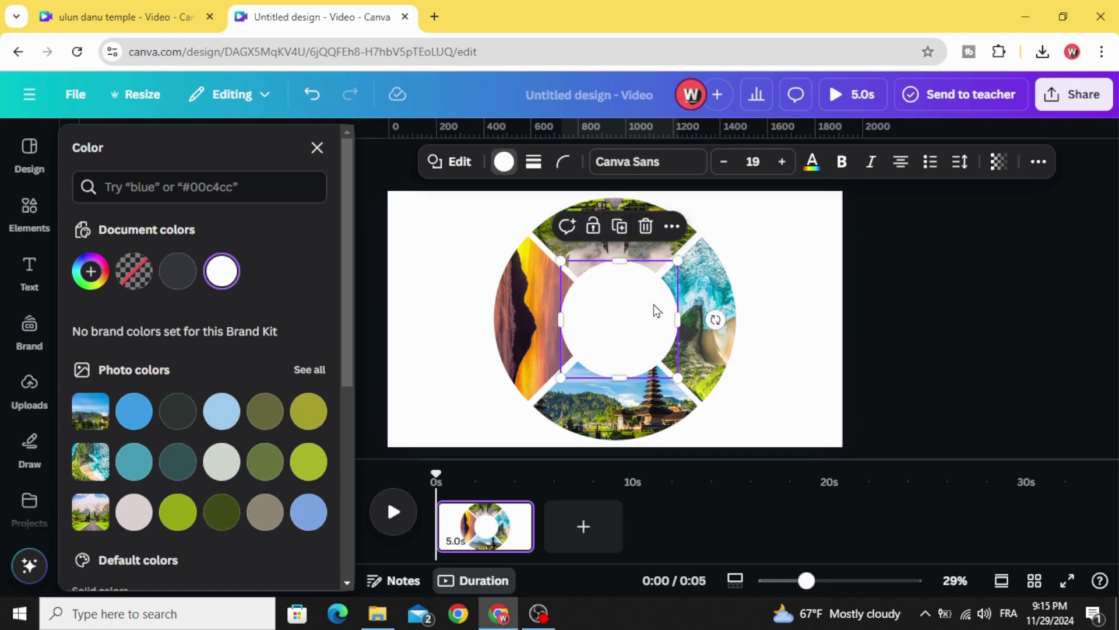
pyautogui.click(783, 226)
# Step: Shift the whole collage slightly left and nudge the white circle into the ring's middle
pyautogui.moveTo(843, 238); pyautogui.dragTo(503, 456)
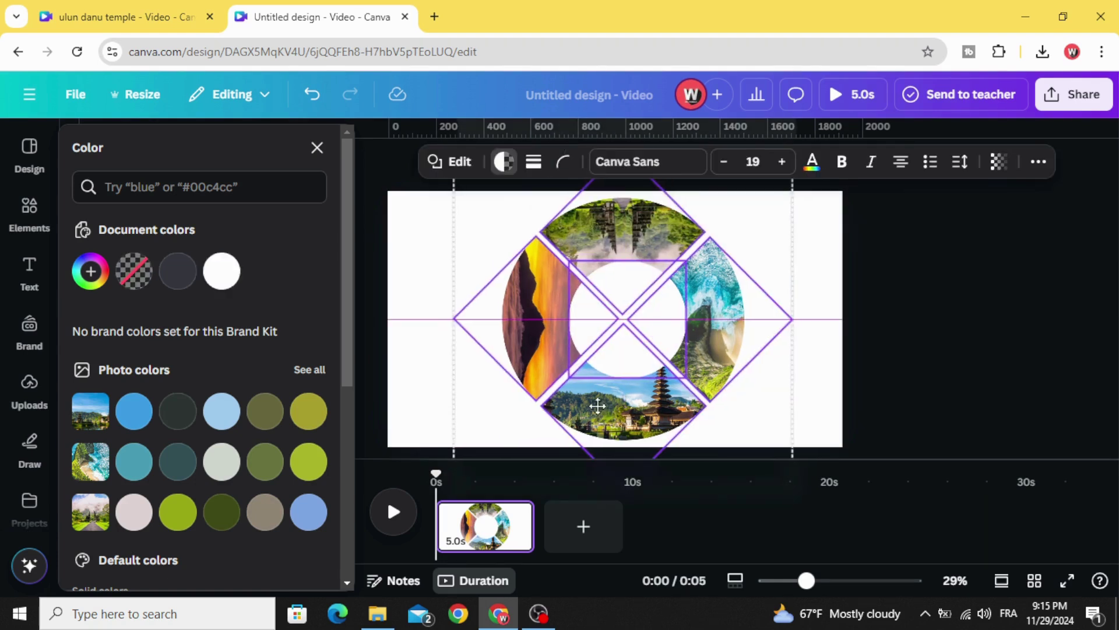
pyautogui.moveTo(598, 405); pyautogui.dragTo(589, 407)
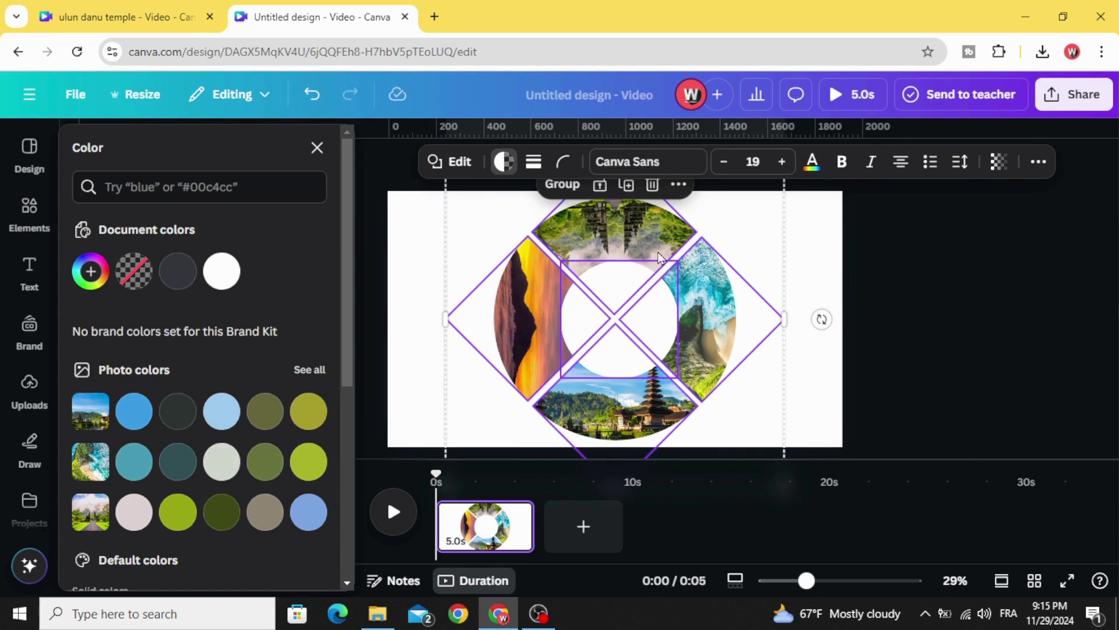
pyautogui.click(913, 268)
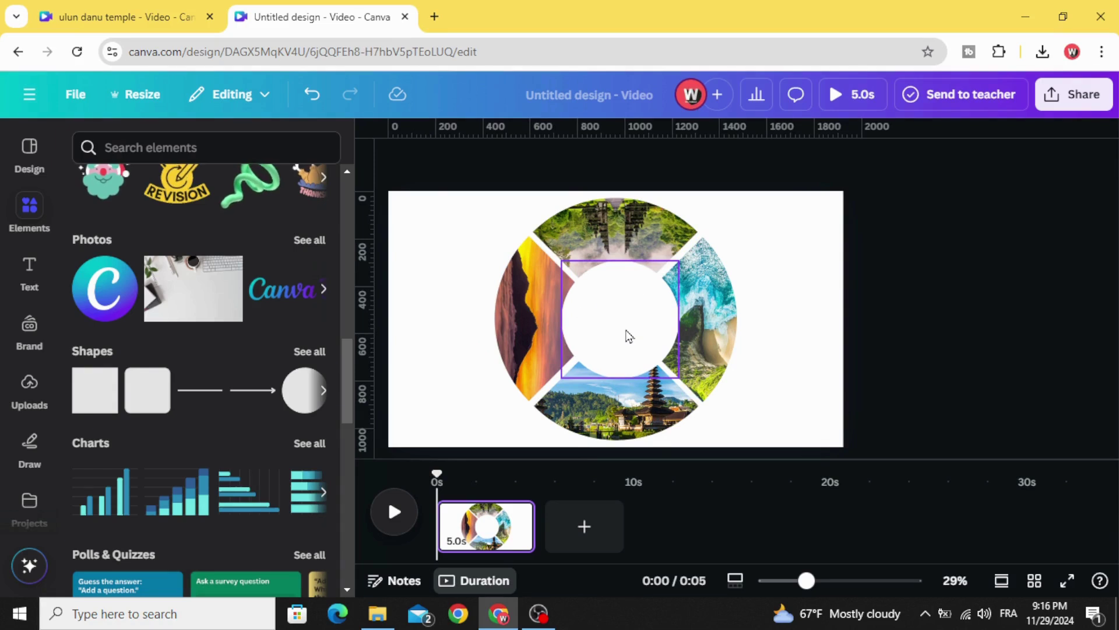
pyautogui.moveTo(629, 336); pyautogui.dragTo(611, 335)
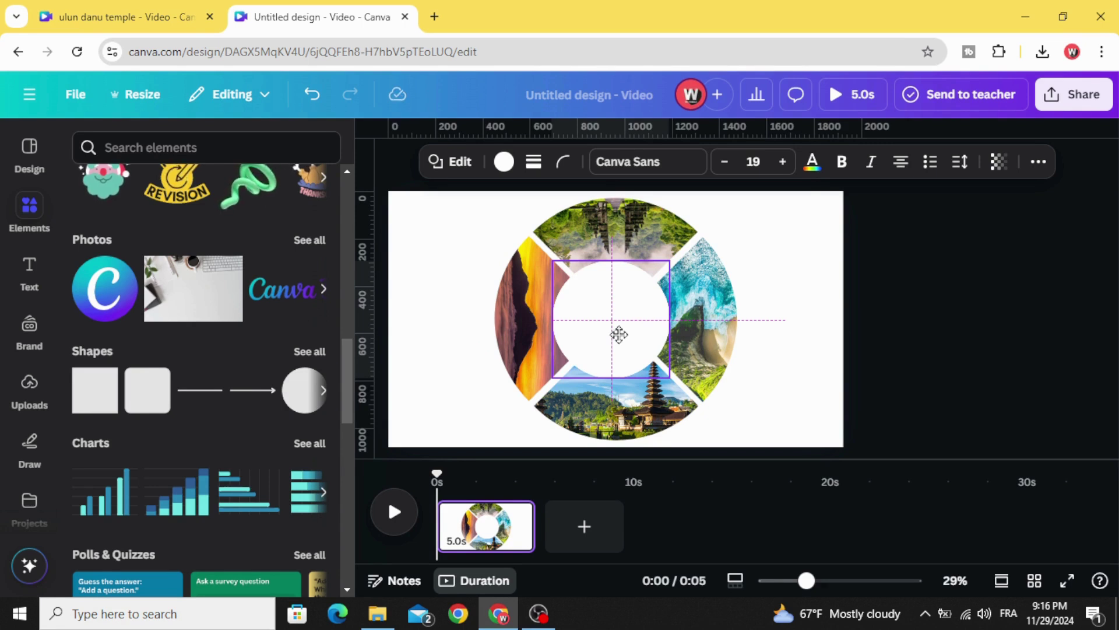
pyautogui.moveTo(619, 334); pyautogui.dragTo(619, 334)
pyautogui.click(867, 275)
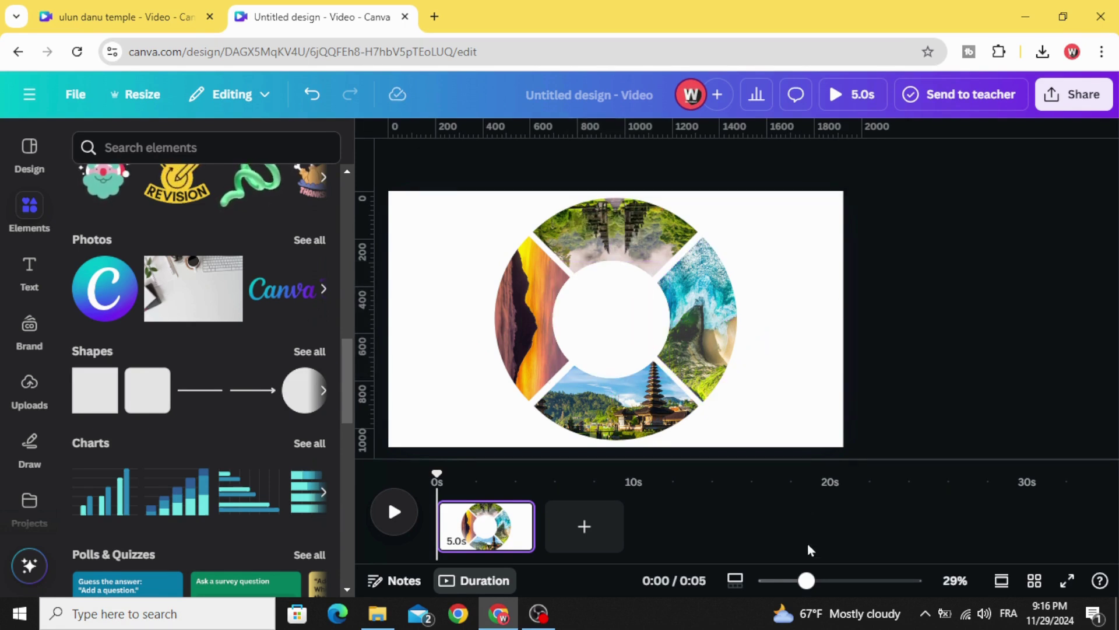
pyautogui.moveTo(812, 583); pyautogui.dragTo(804, 581)
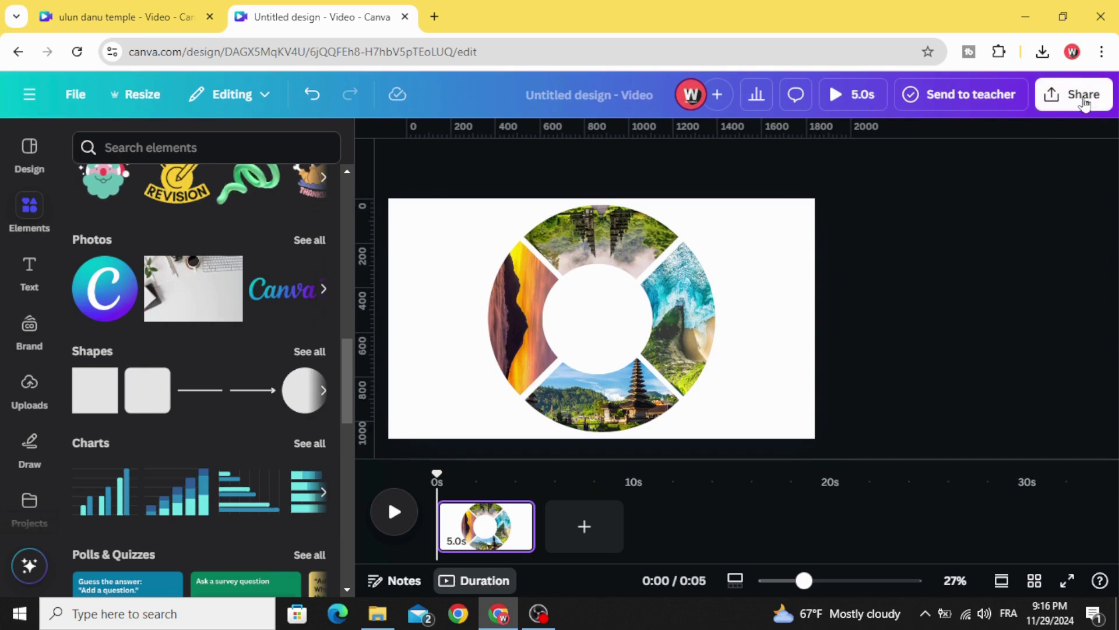
# Step: Download the design as a PNG at 6,000 × 3,375 px
pyautogui.click(1079, 95)
pyautogui.scroll(-1, 832, 398)
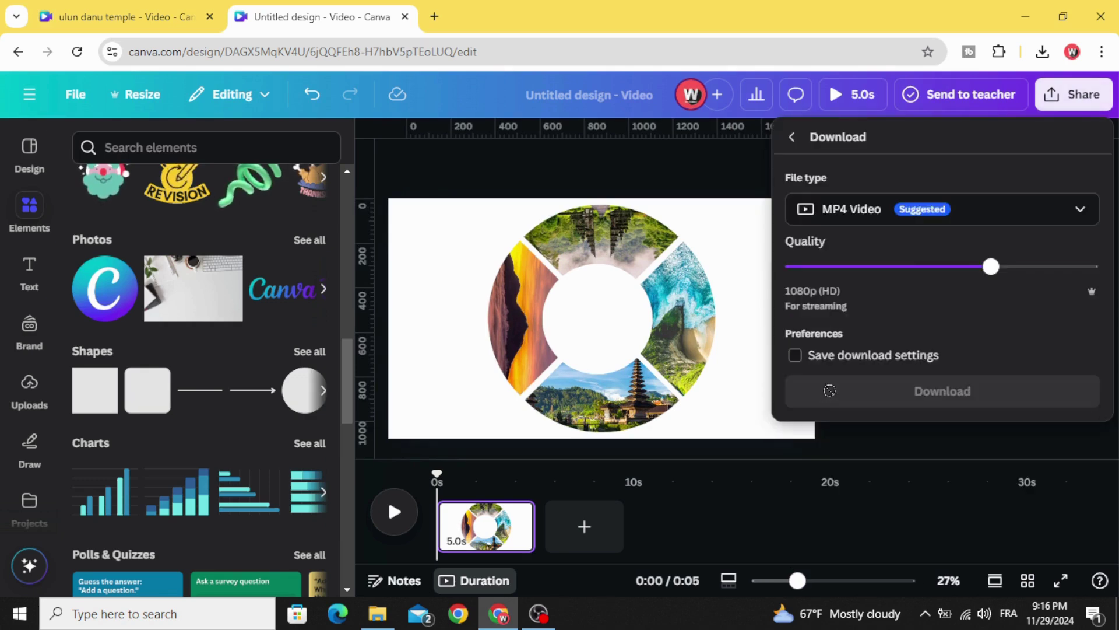
pyautogui.click(977, 222)
pyautogui.click(917, 308)
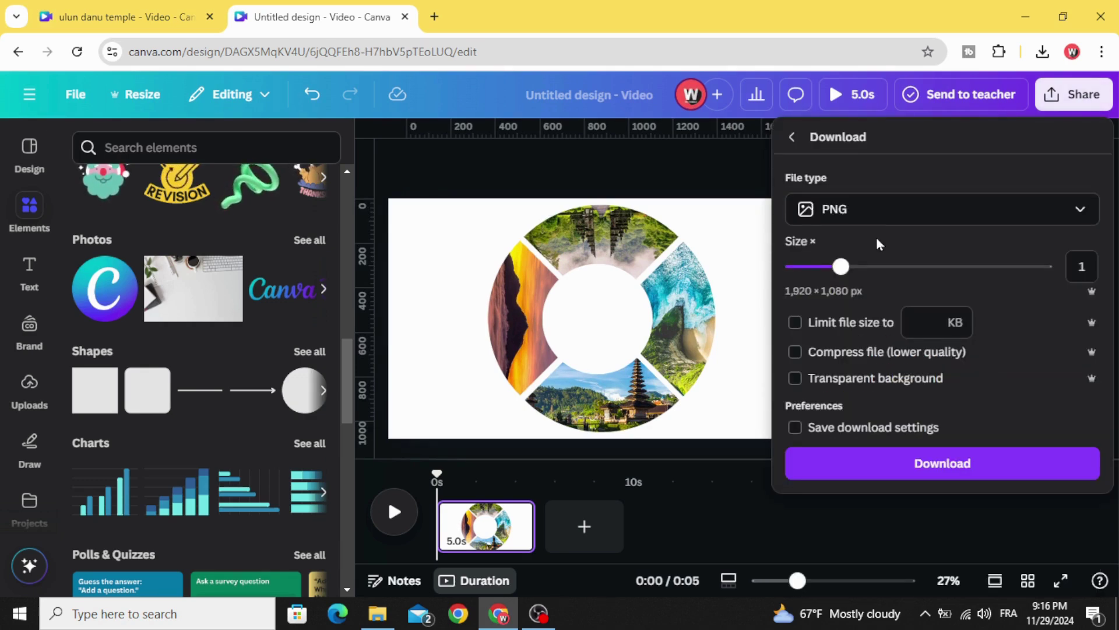
pyautogui.moveTo(840, 267); pyautogui.dragTo(987, 280)
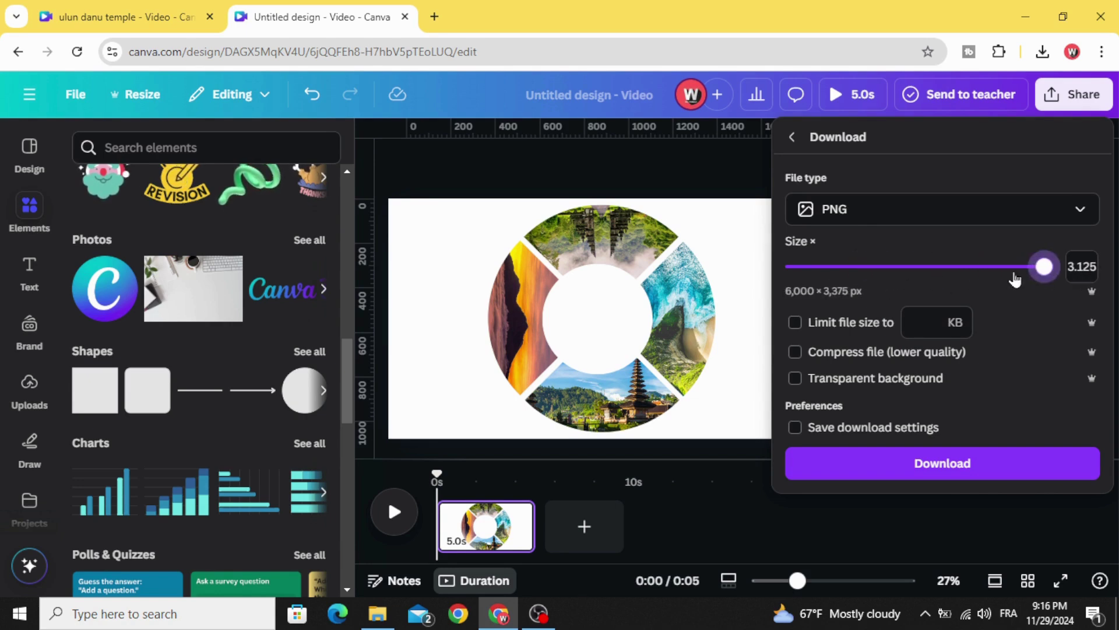
pyautogui.click(931, 465)
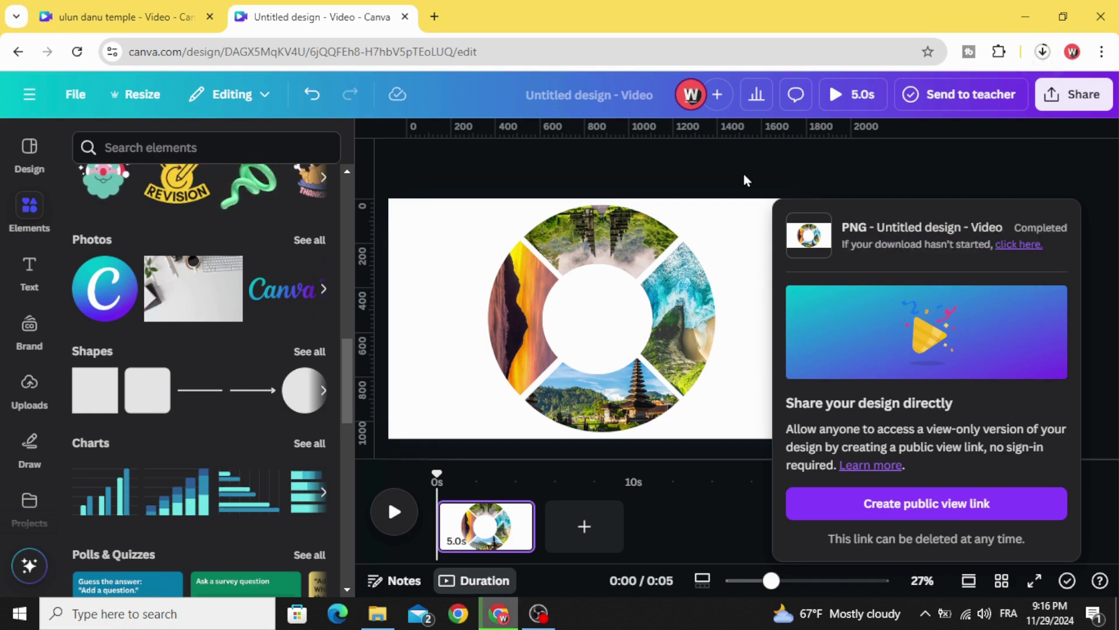
# Step: Upload the downloaded collage PNG from the browser's downloads into Canva's uploads
pyautogui.click(751, 175)
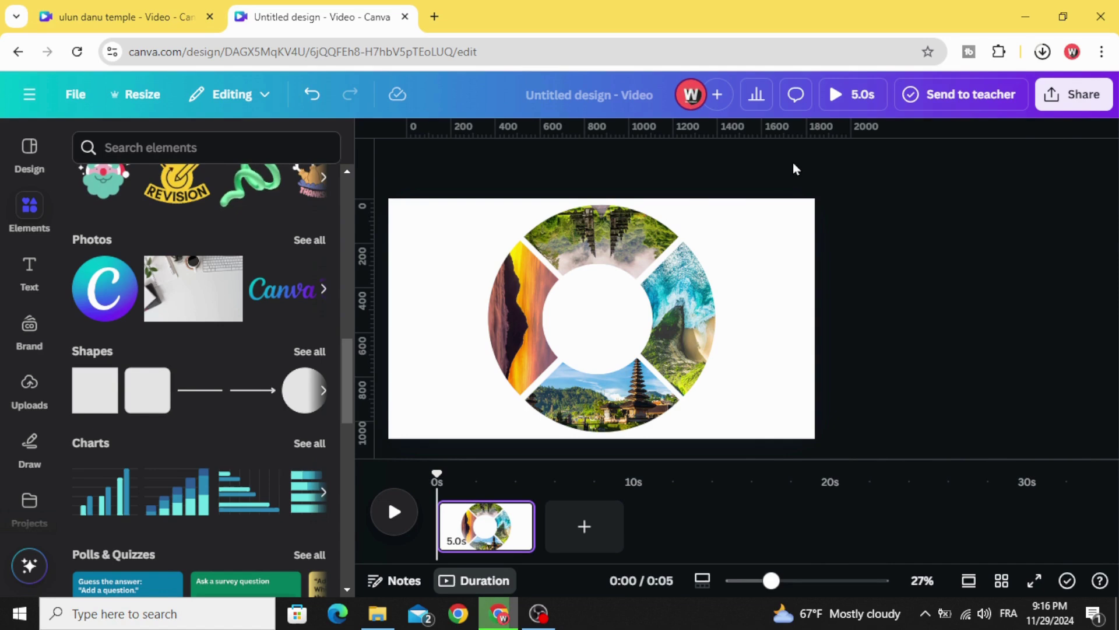
pyautogui.click(1043, 52)
pyautogui.moveTo(880, 131); pyautogui.dragTo(278, 367)
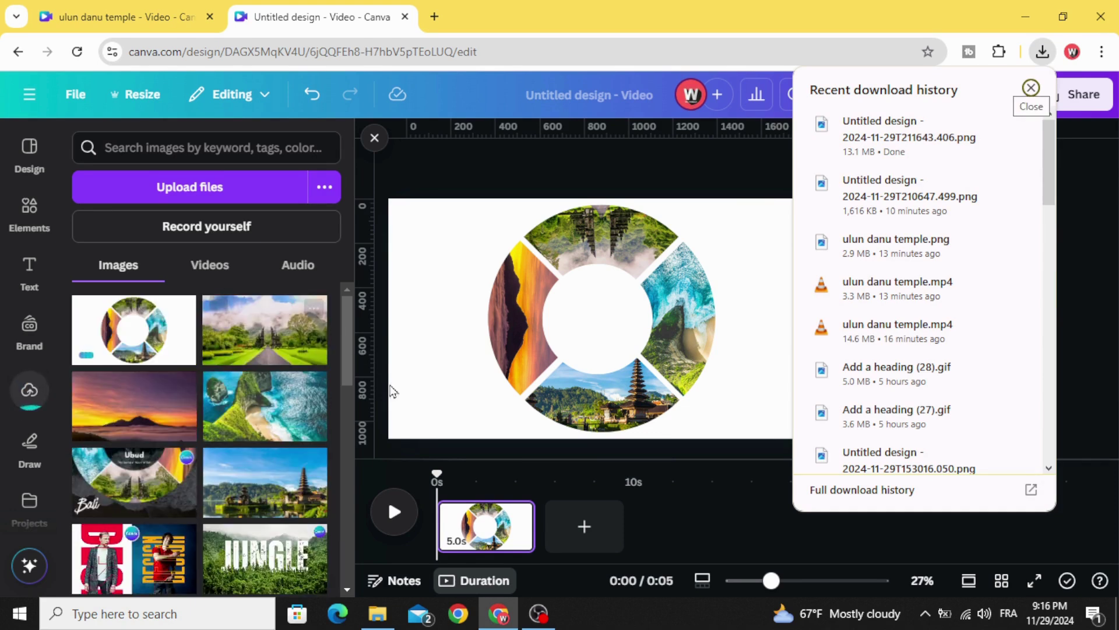
# Step: Delete the collage page from the timeline, leaving a blank page
pyautogui.click(515, 532)
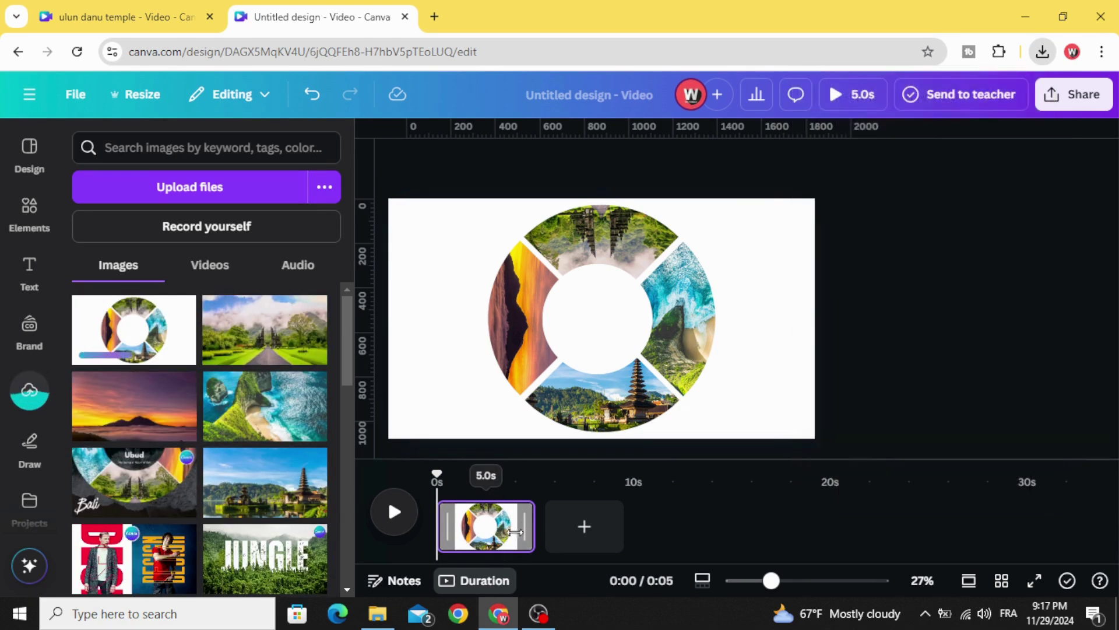
pyautogui.click(516, 532)
pyautogui.click(512, 515)
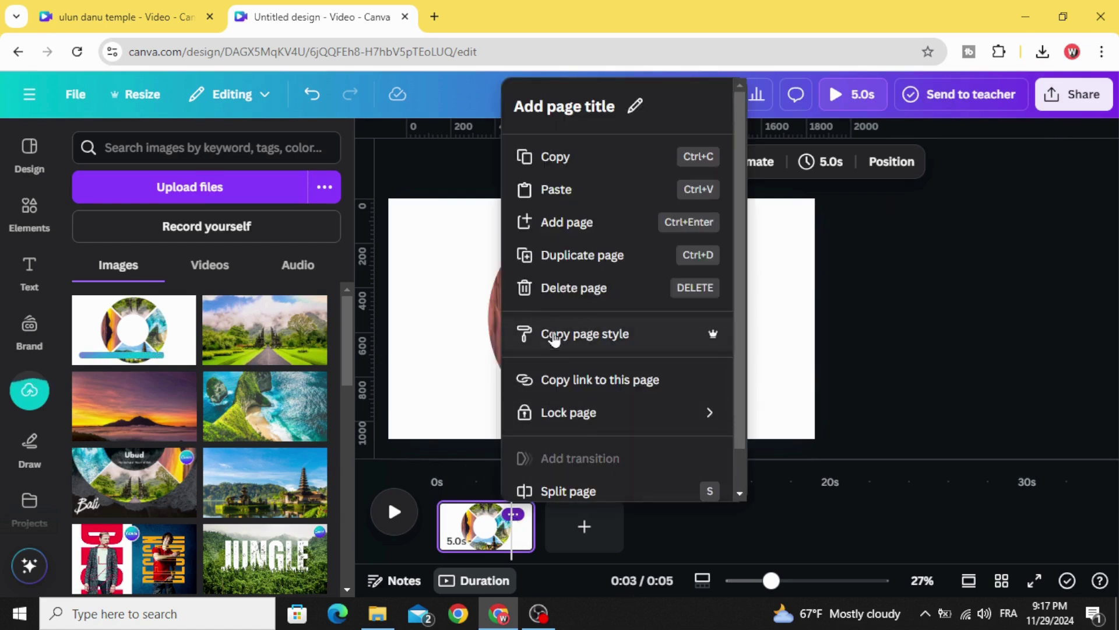
pyautogui.click(574, 294)
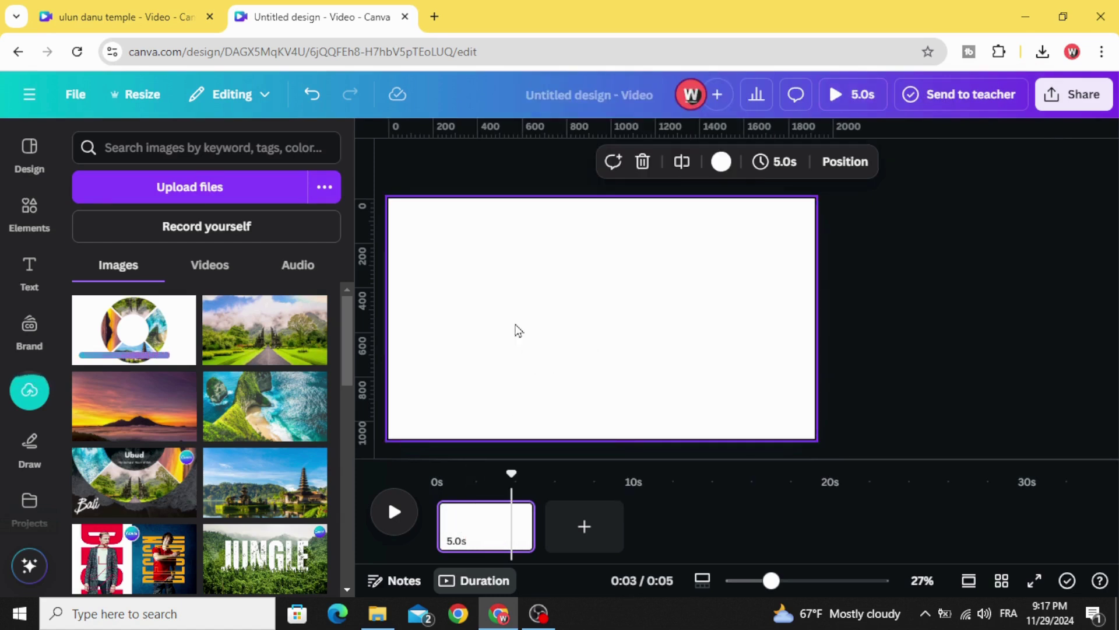
# Step: Search the elements library for 'beach top view' and filter the results to photos
pyautogui.click(29, 208)
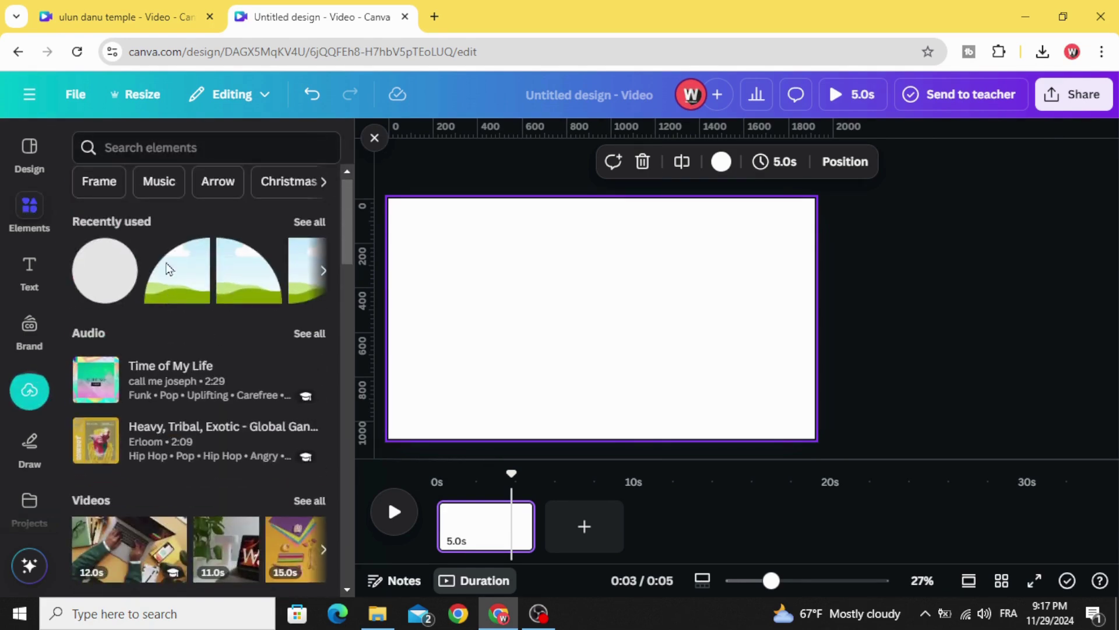
pyautogui.click(167, 140)
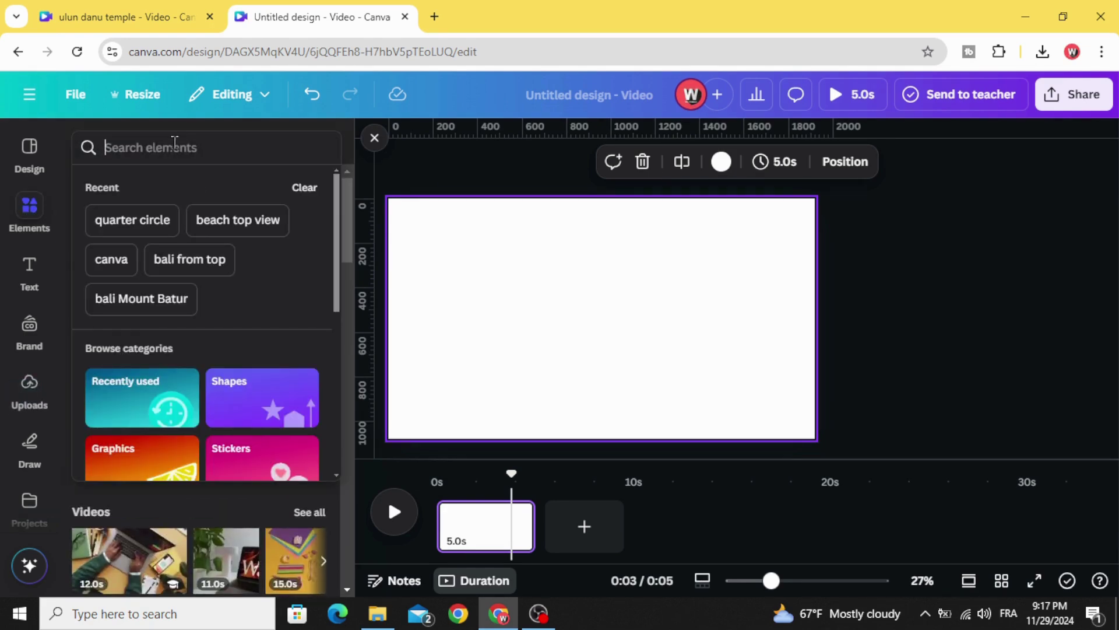
pyautogui.write('bea')
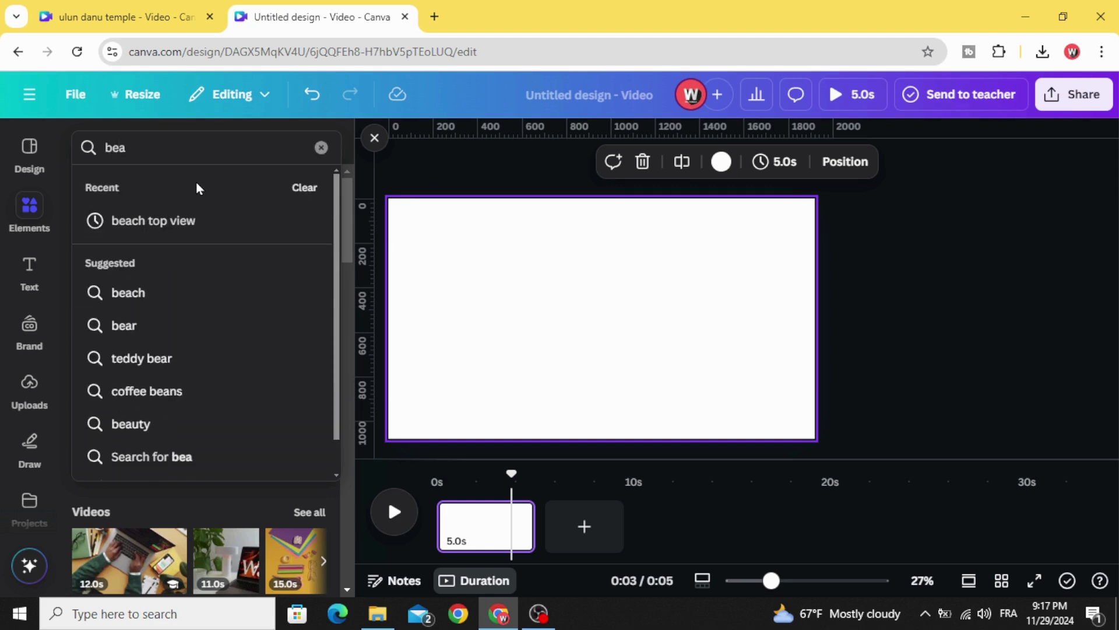
pyautogui.click(190, 222)
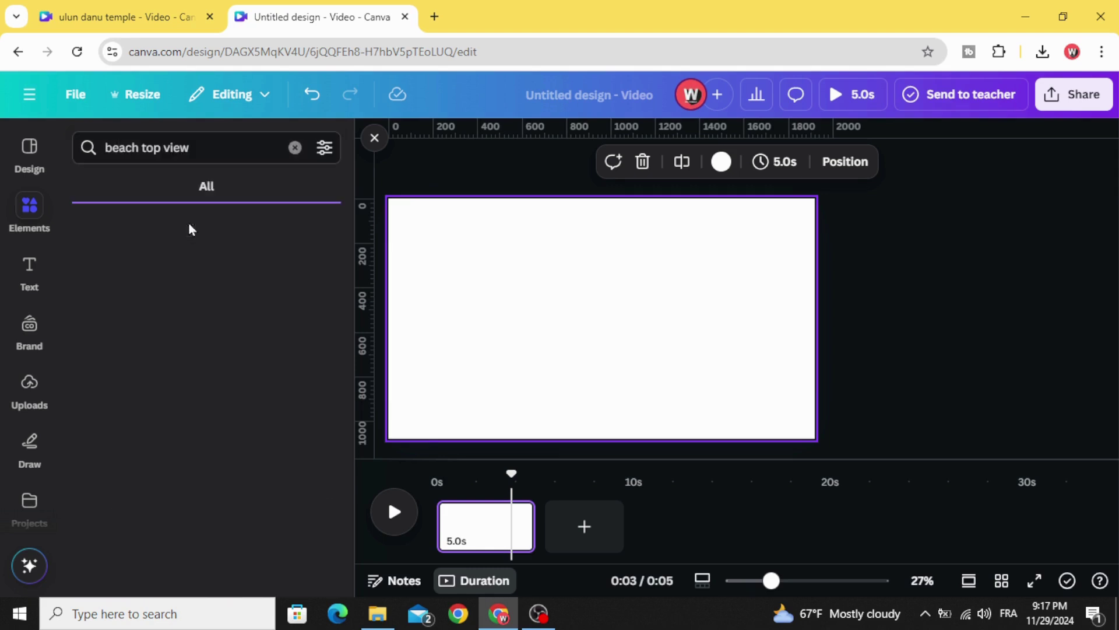
pyautogui.click(242, 186)
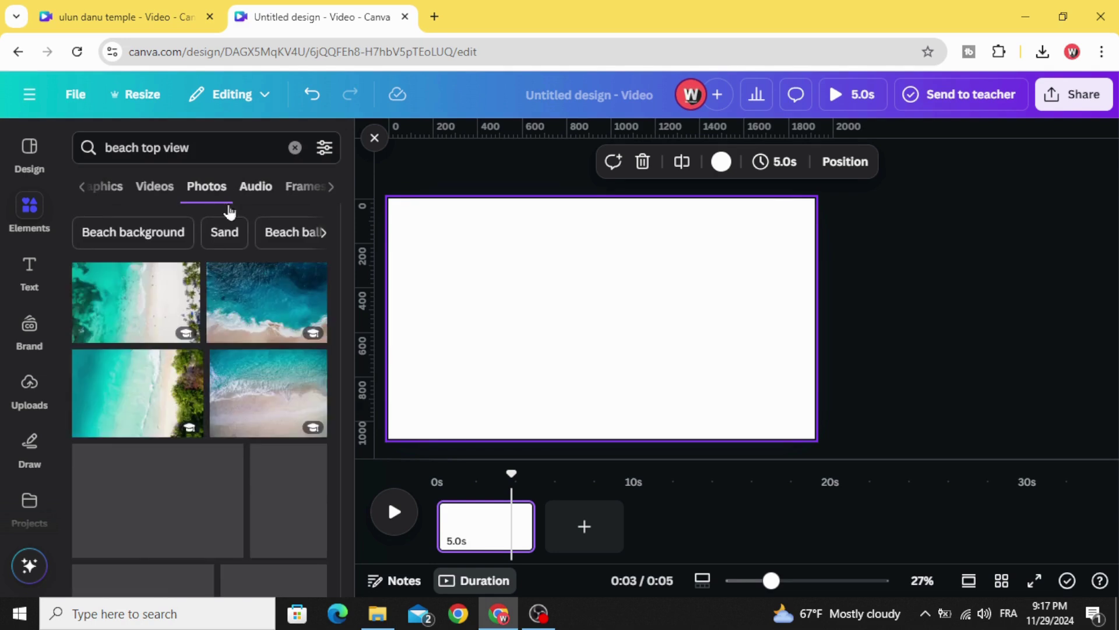
pyautogui.scroll(-3, 163, 350)
pyautogui.scroll(3, 146, 367)
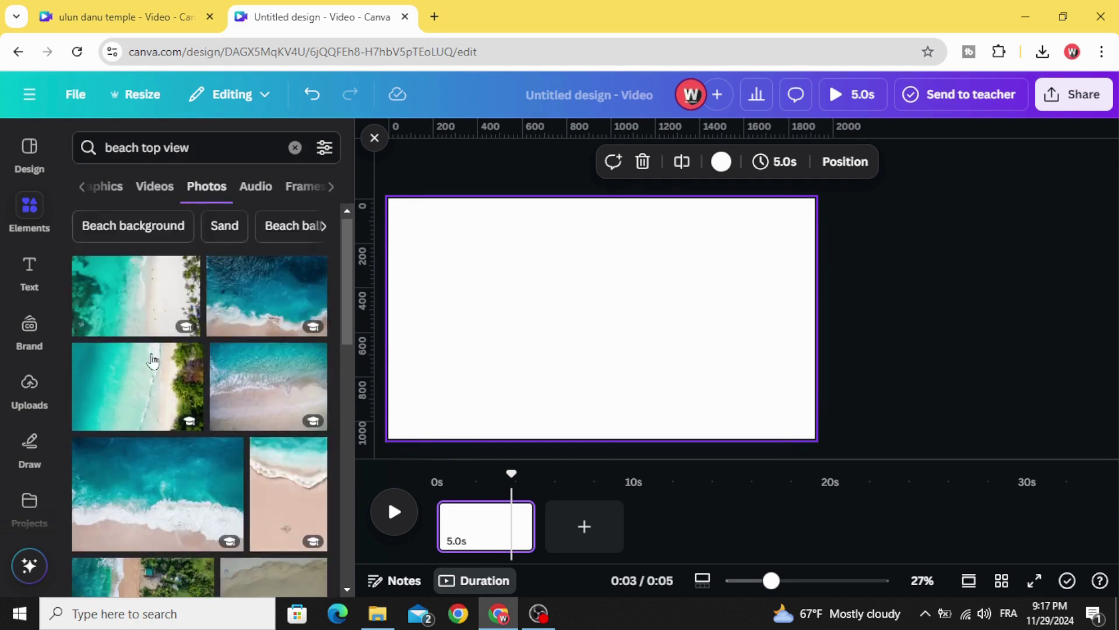
# Step: Add the aerial wave-and-sand beach photo and crop its top and bottom into a wide strip
pyautogui.click(255, 399)
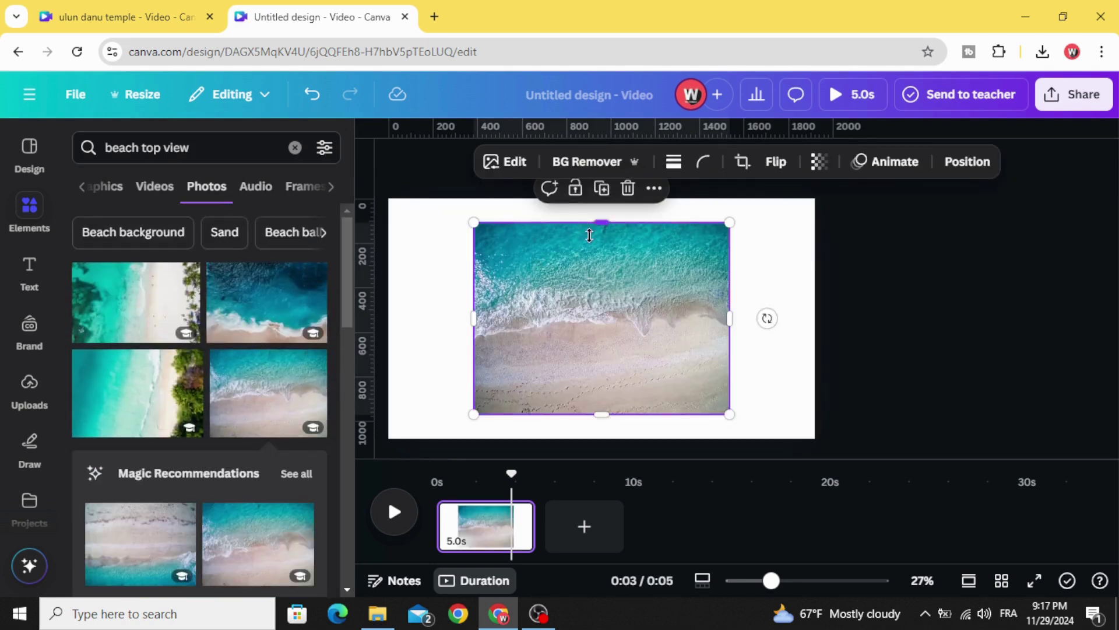
pyautogui.moveTo(589, 235); pyautogui.dragTo(589, 283)
pyautogui.moveTo(621, 418); pyautogui.dragTo(621, 360)
pyautogui.moveTo(595, 273); pyautogui.dragTo(598, 259)
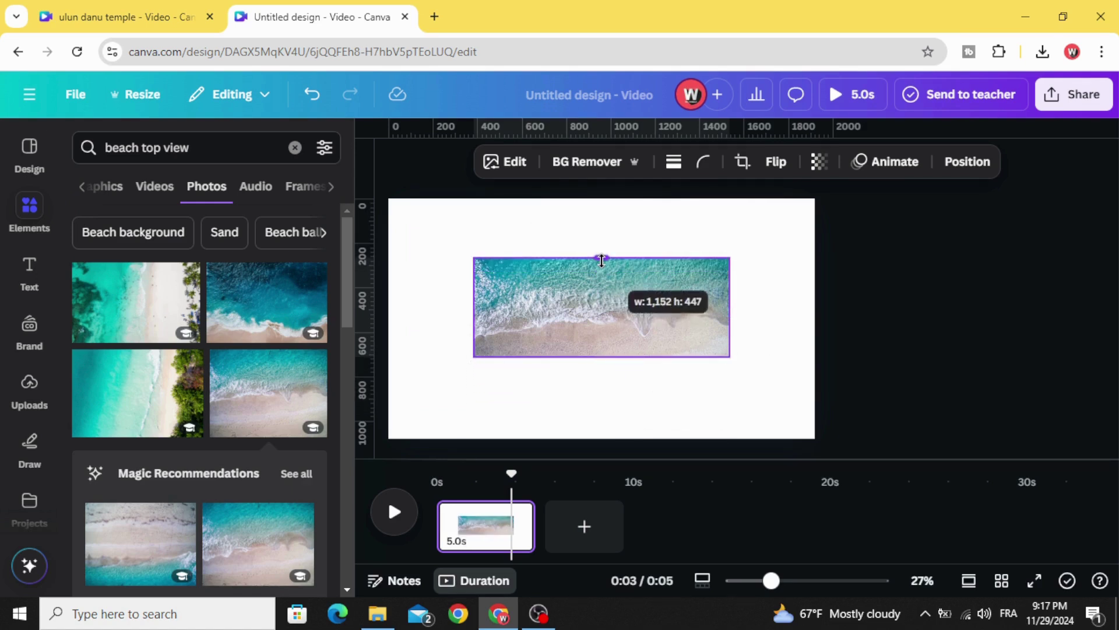
pyautogui.moveTo(605, 354); pyautogui.dragTo(603, 319)
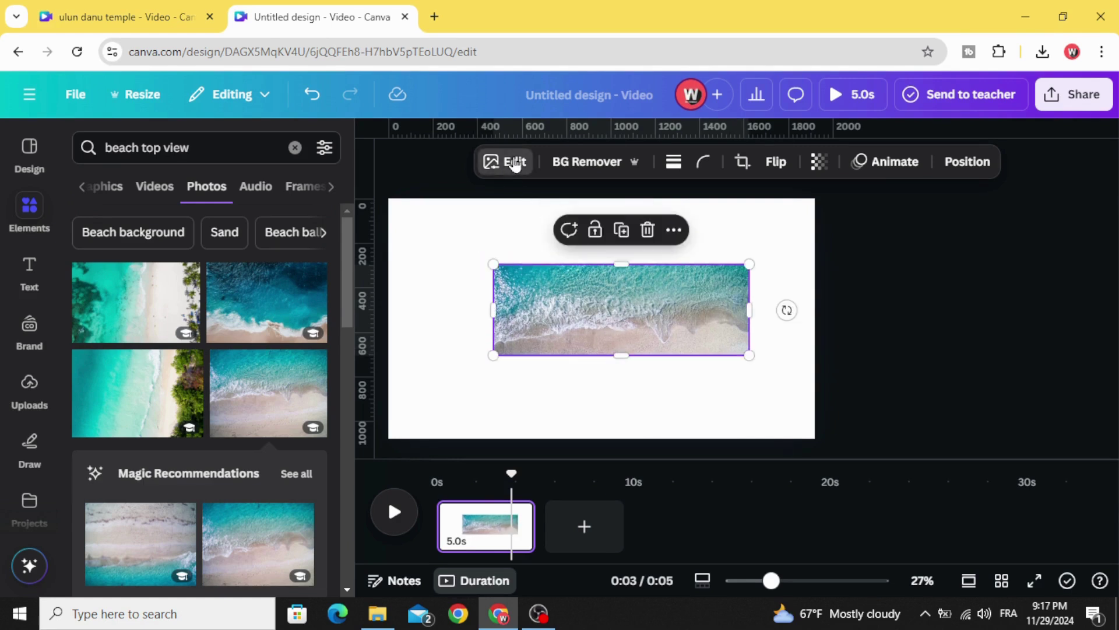
pyautogui.click(514, 163)
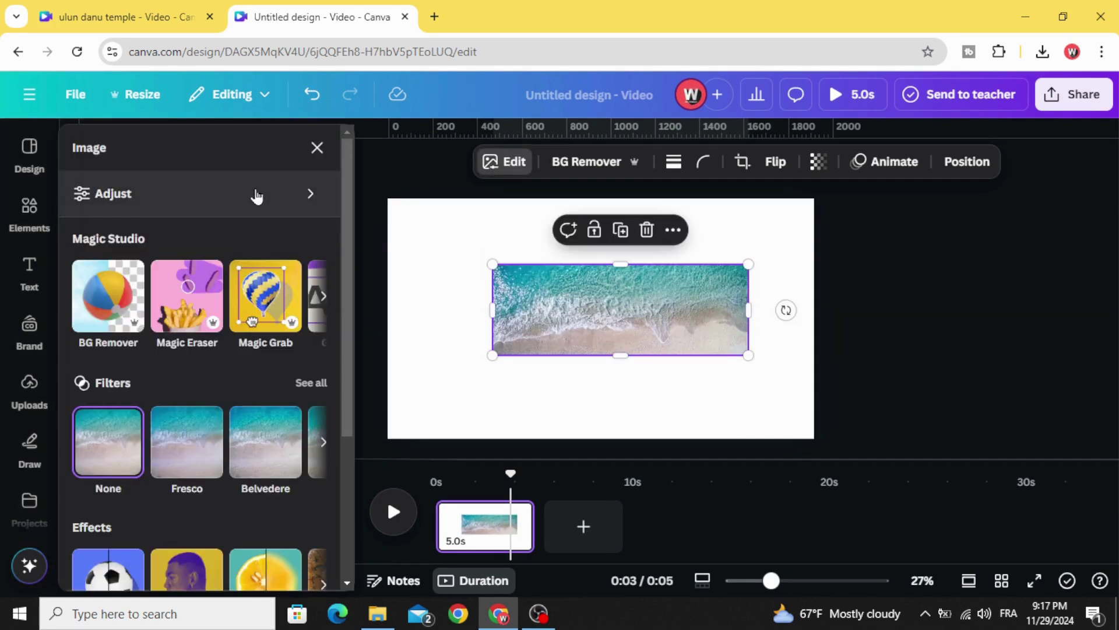
# Step: Set the beach photo's Brightness -100, Contrast 100 and Whites -100, then move it down-right
pyautogui.click(255, 197)
pyautogui.scroll(-3, 199, 312)
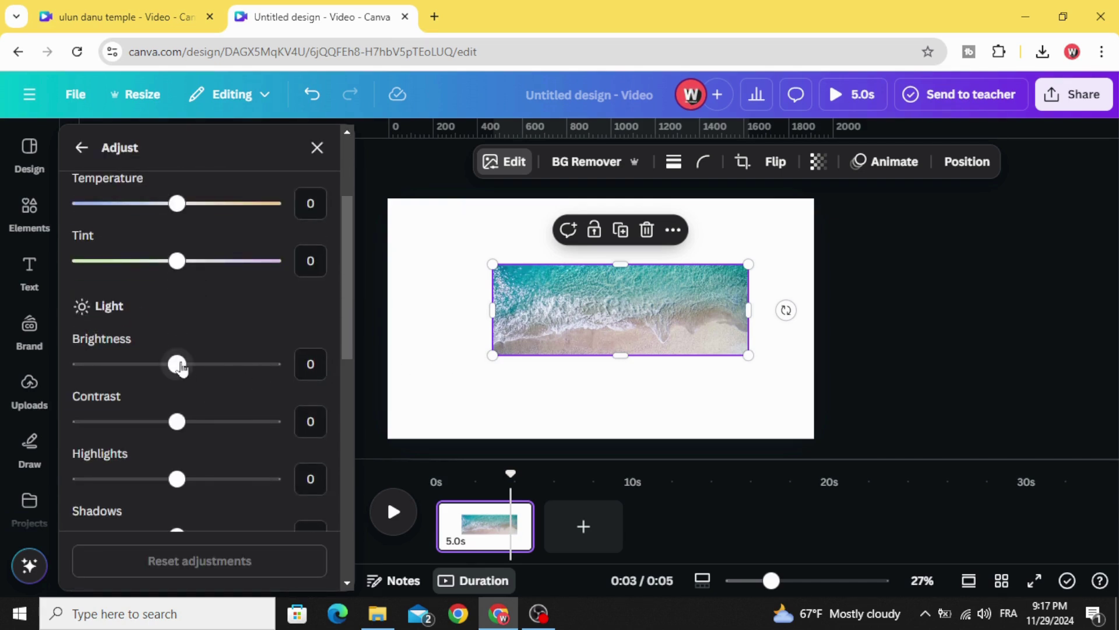
pyautogui.moveTo(177, 364); pyautogui.dragTo(80, 364)
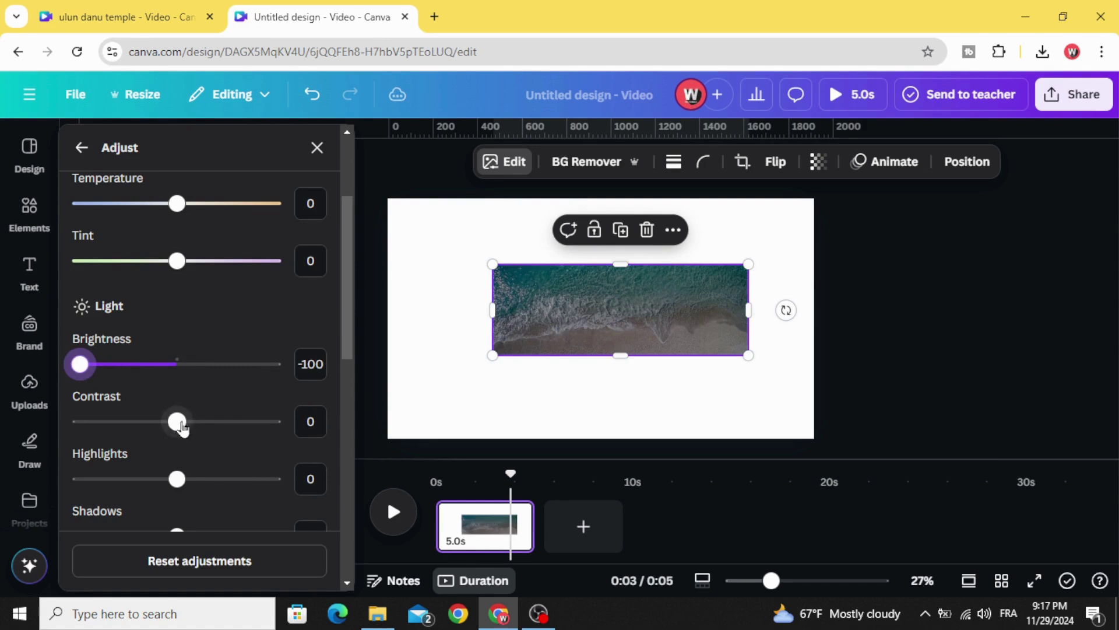
pyautogui.moveTo(177, 421); pyautogui.dragTo(272, 421)
pyautogui.scroll(-3, 177, 400)
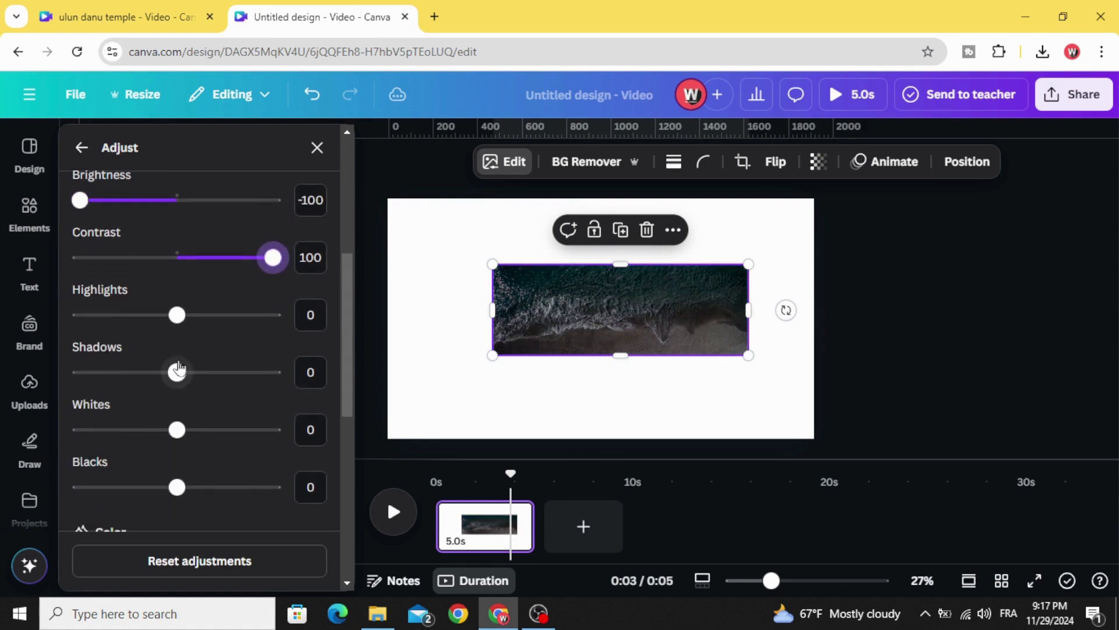
pyautogui.scroll(-4, 176, 371)
pyautogui.scroll(4, 181, 380)
pyautogui.scroll(2, 181, 376)
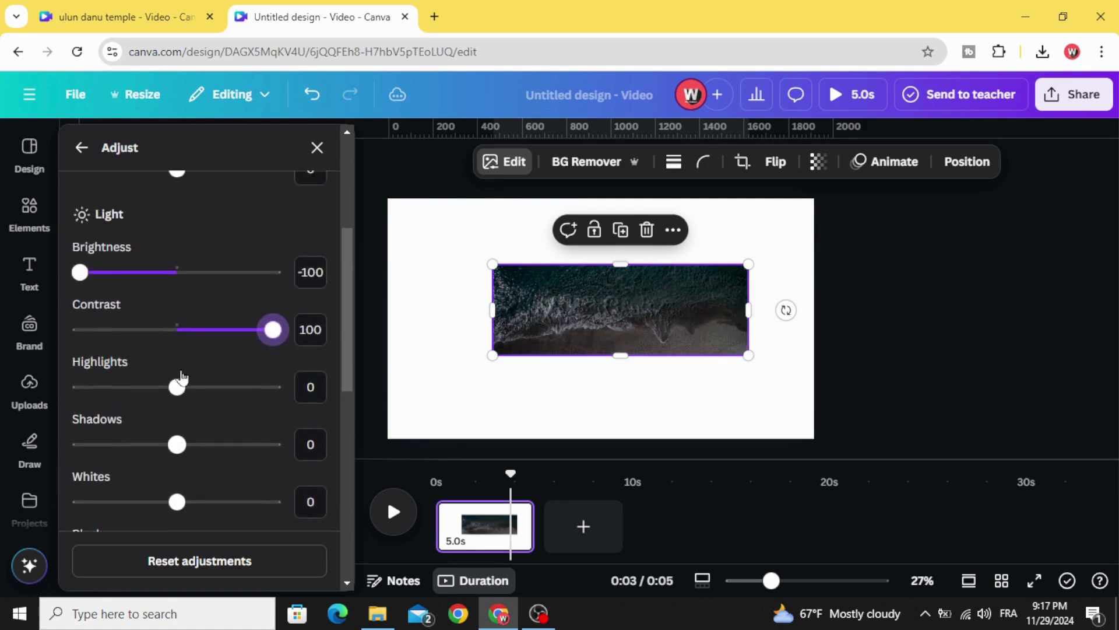
pyautogui.scroll(-4, 189, 399)
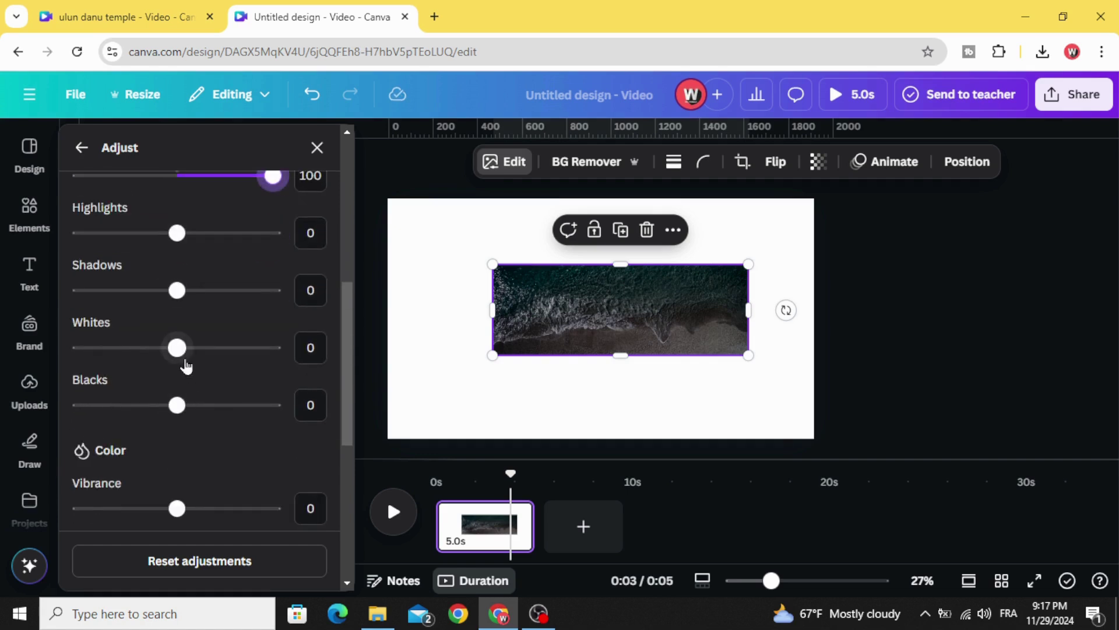
pyautogui.moveTo(178, 349); pyautogui.dragTo(69, 360)
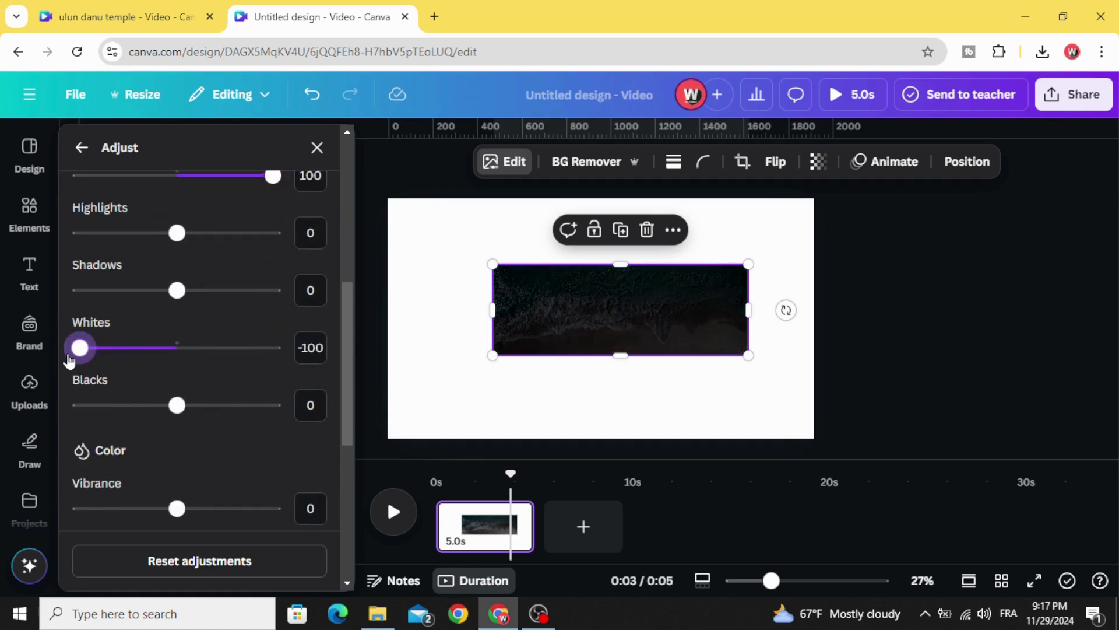
pyautogui.click(425, 327)
pyautogui.moveTo(537, 325); pyautogui.dragTo(757, 402)
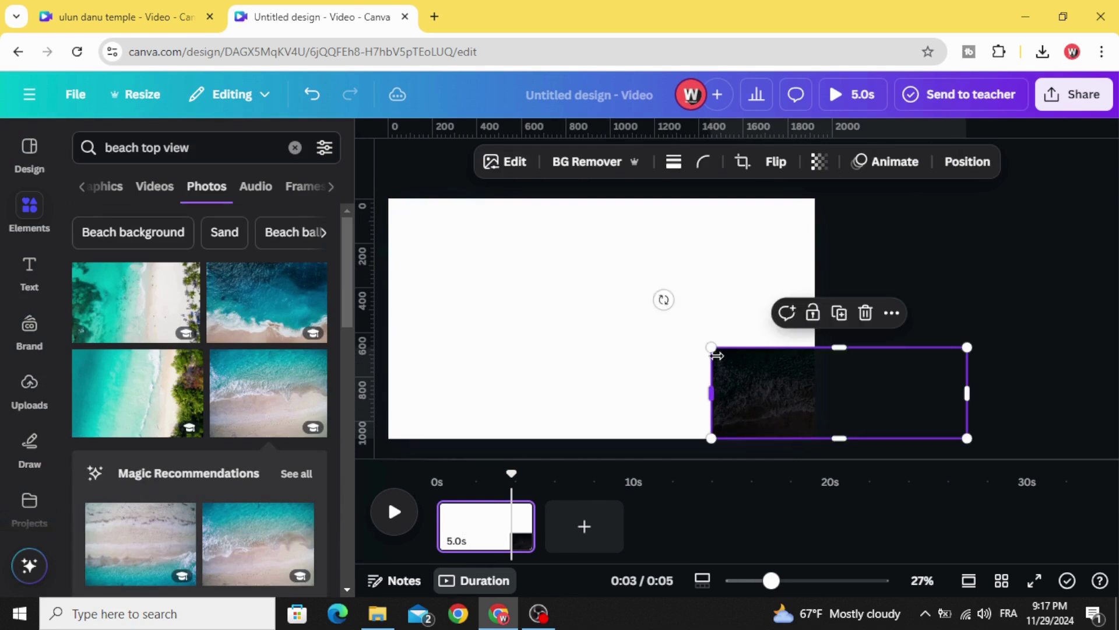
# Step: Enlarge the darkened beach photo to cover the whole page and shift it slightly right
pyautogui.moveTo(696, 342); pyautogui.dragTo(279, 224)
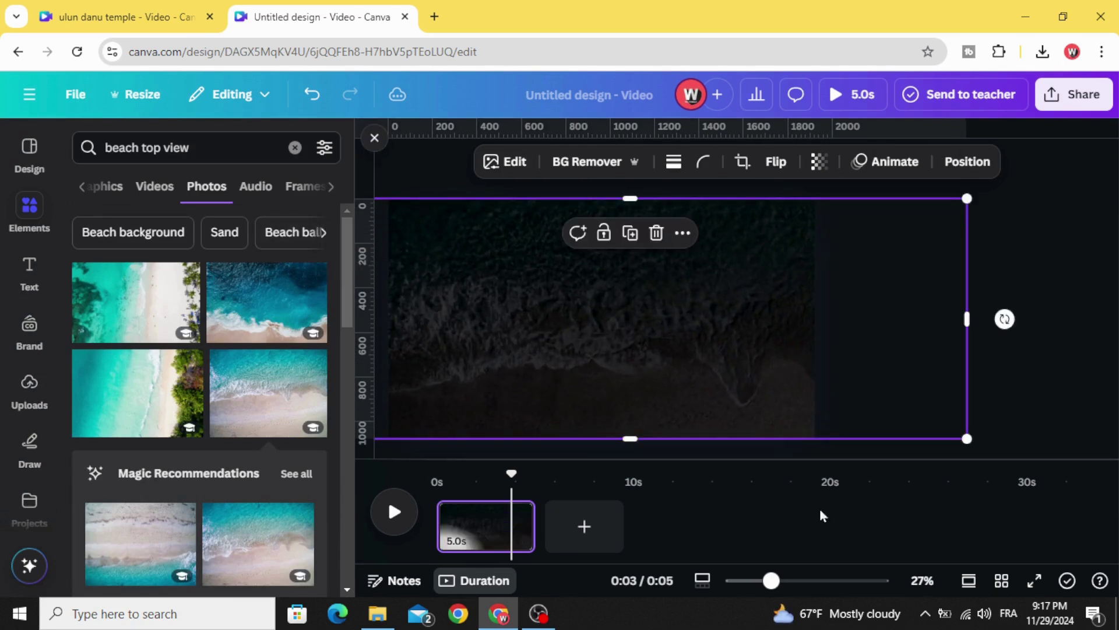
pyautogui.moveTo(777, 581); pyautogui.dragTo(732, 580)
pyautogui.moveTo(565, 350); pyautogui.dragTo(591, 335)
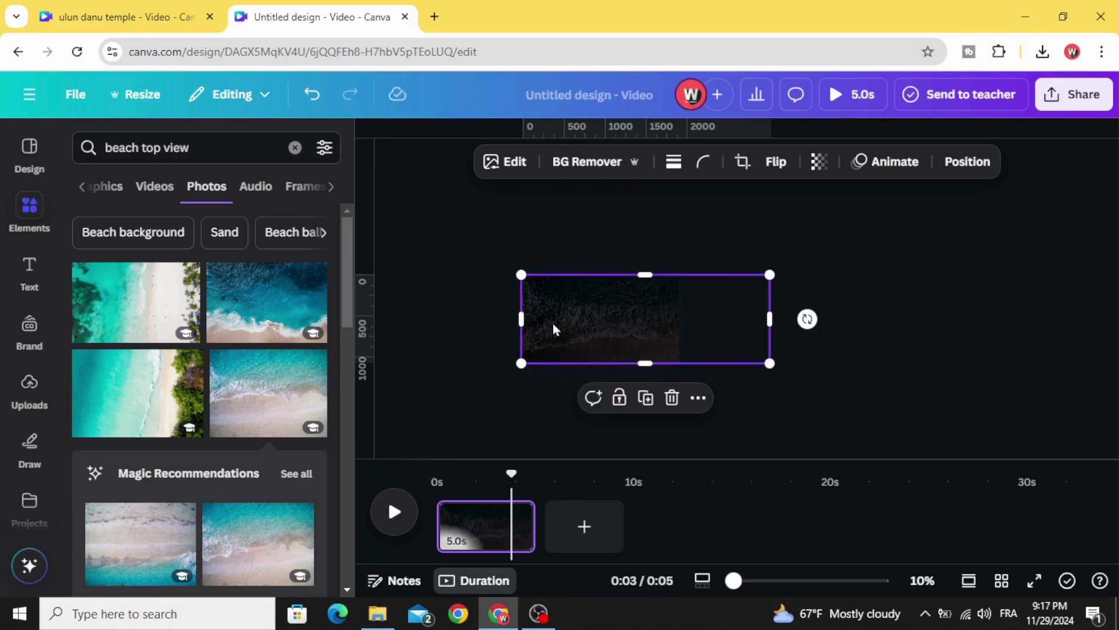
pyautogui.click(609, 325)
pyautogui.click(592, 335)
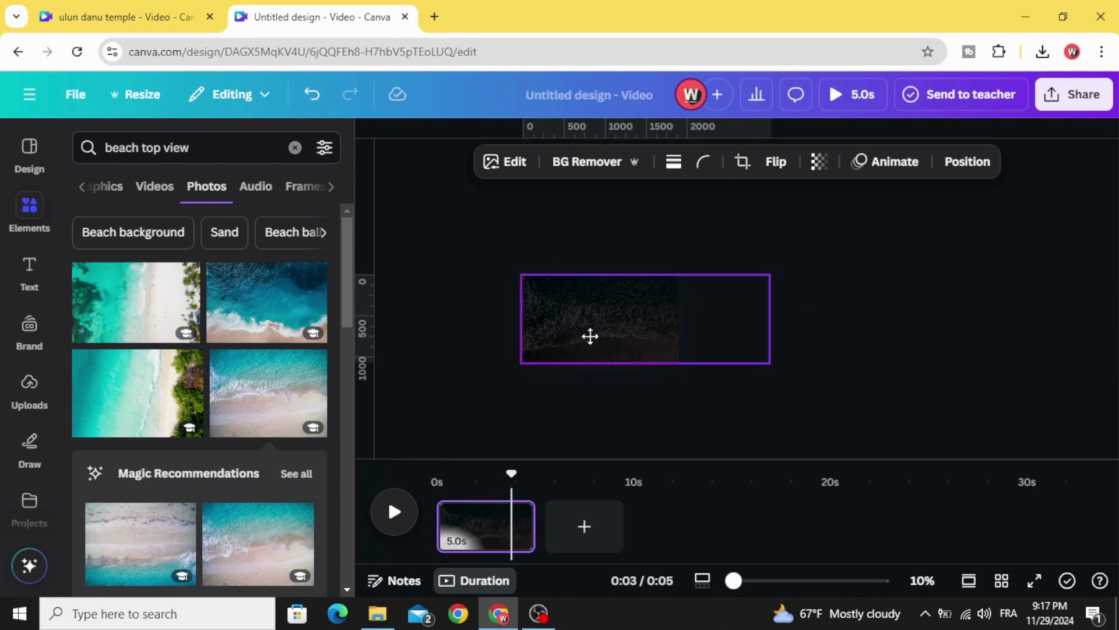
pyautogui.click(456, 334)
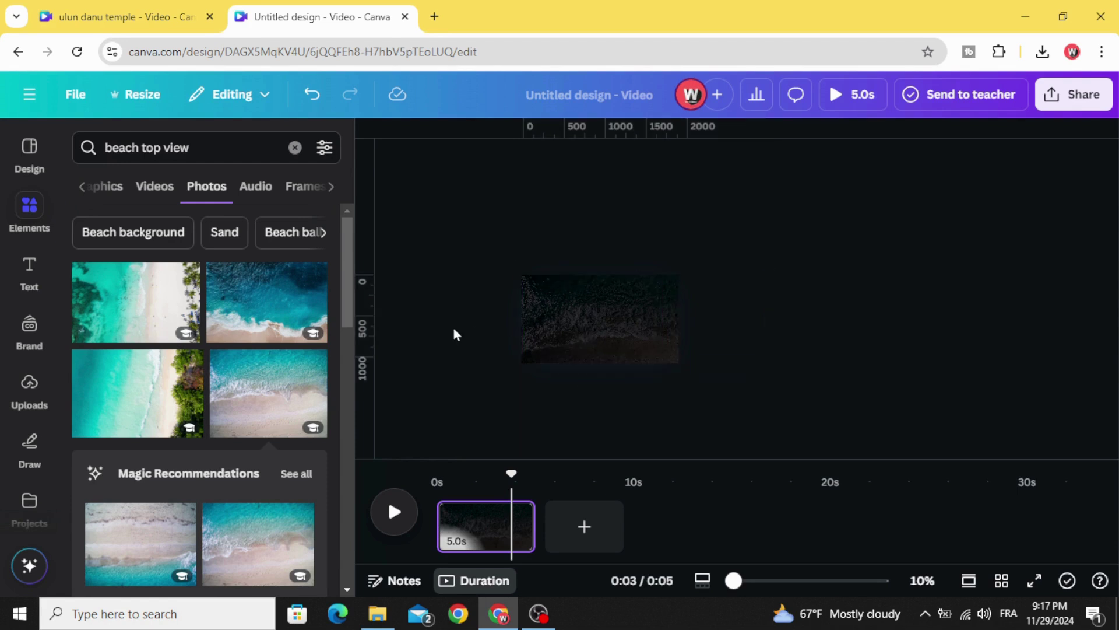
pyautogui.click(27, 386)
# Step: Add the circular Bali collage from Uploads, zoom in, and remove its white background with BG Remover
pyautogui.click(125, 334)
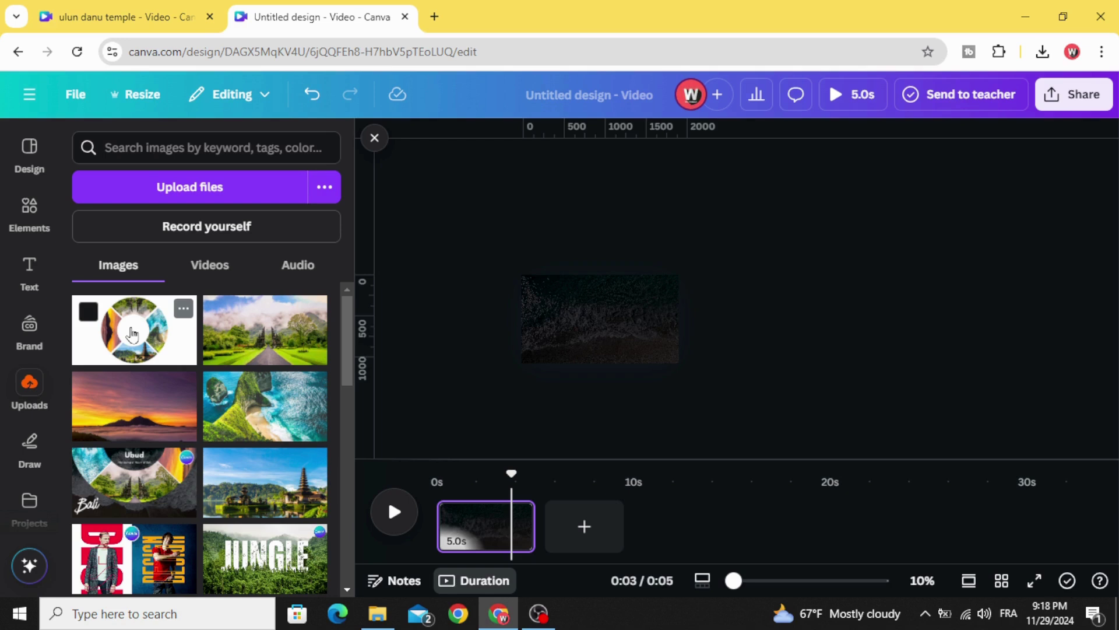
pyautogui.moveTo(734, 580); pyautogui.dragTo(771, 580)
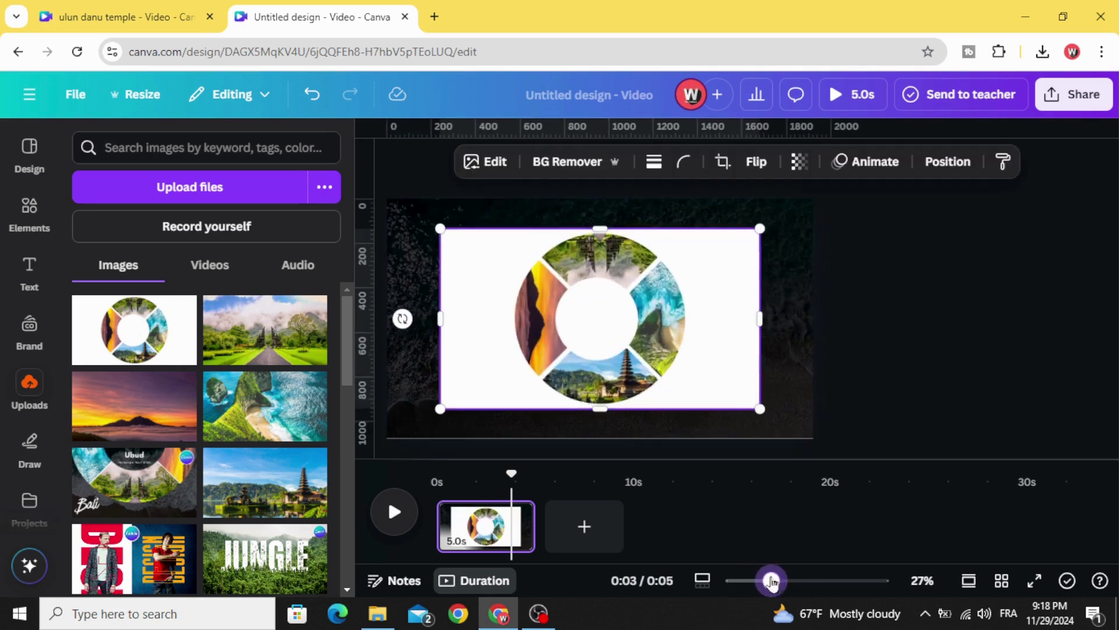
pyautogui.click(563, 163)
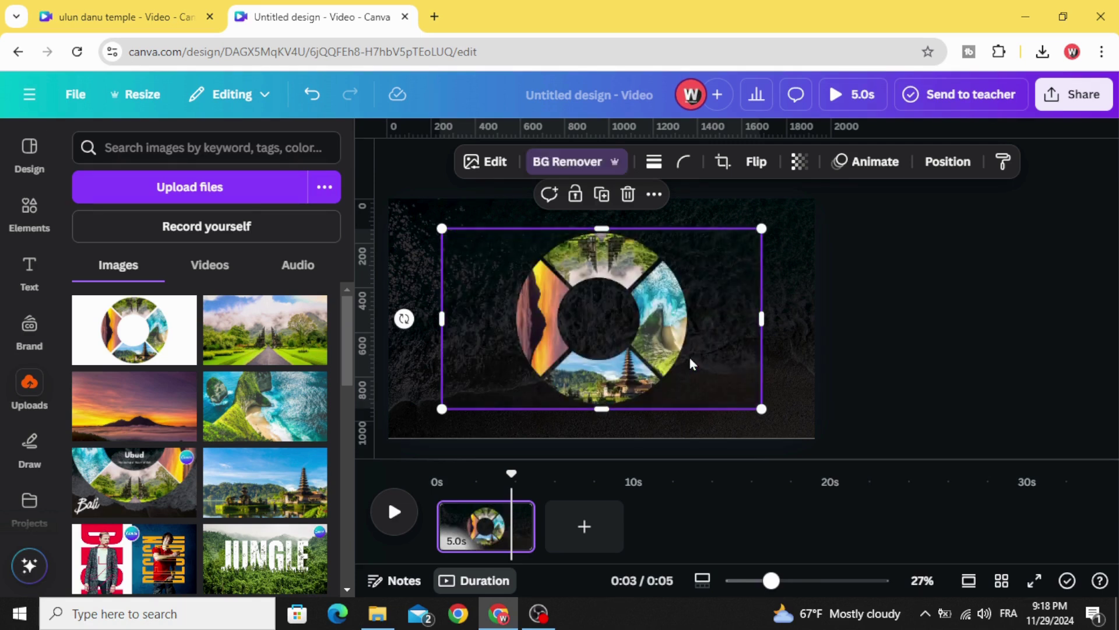
# Step: Move the collage up-left, enlarge it well beyond the page, and trim its left and right sides
pyautogui.moveTo(702, 402); pyautogui.dragTo(598, 241)
pyautogui.moveTo(668, 265); pyautogui.dragTo(919, 406)
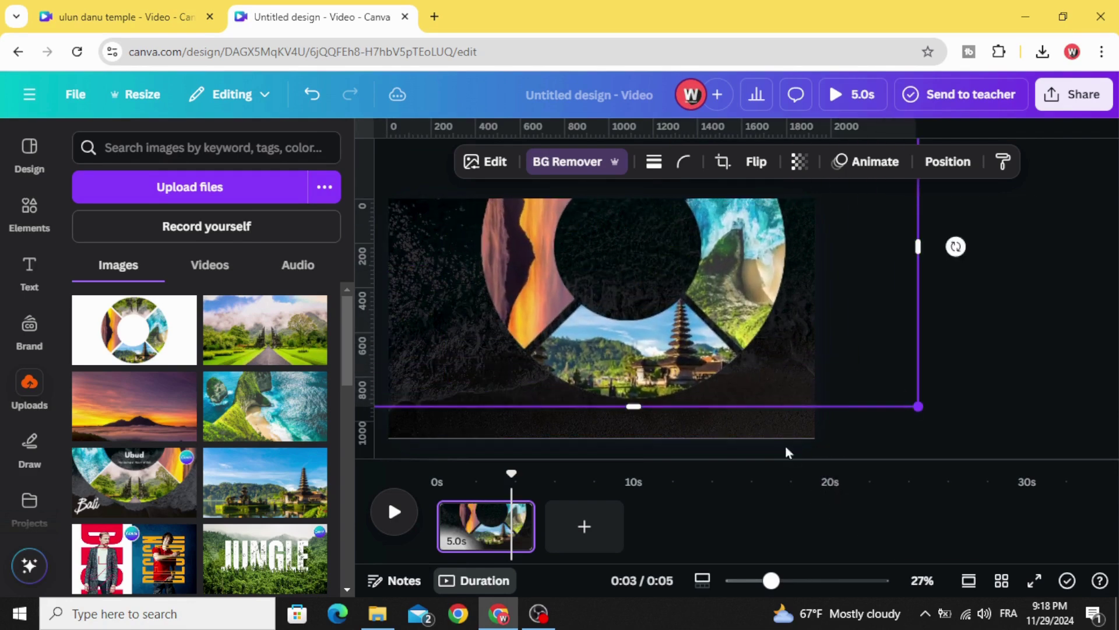
pyautogui.moveTo(772, 580); pyautogui.dragTo(751, 580)
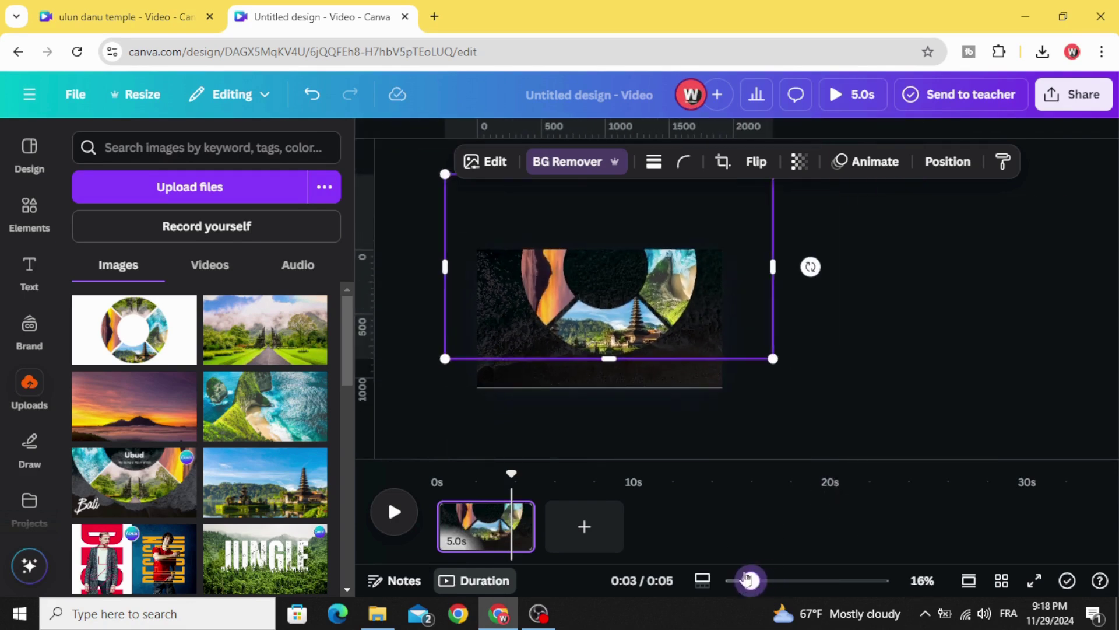
pyautogui.moveTo(441, 263); pyautogui.dragTo(505, 268)
pyautogui.moveTo(779, 253); pyautogui.dragTo(717, 280)
# Step: Reposition and enlarge the collage so its lower half fills the page, leaving it level
pyautogui.moveTo(706, 354); pyautogui.dragTo(758, 415)
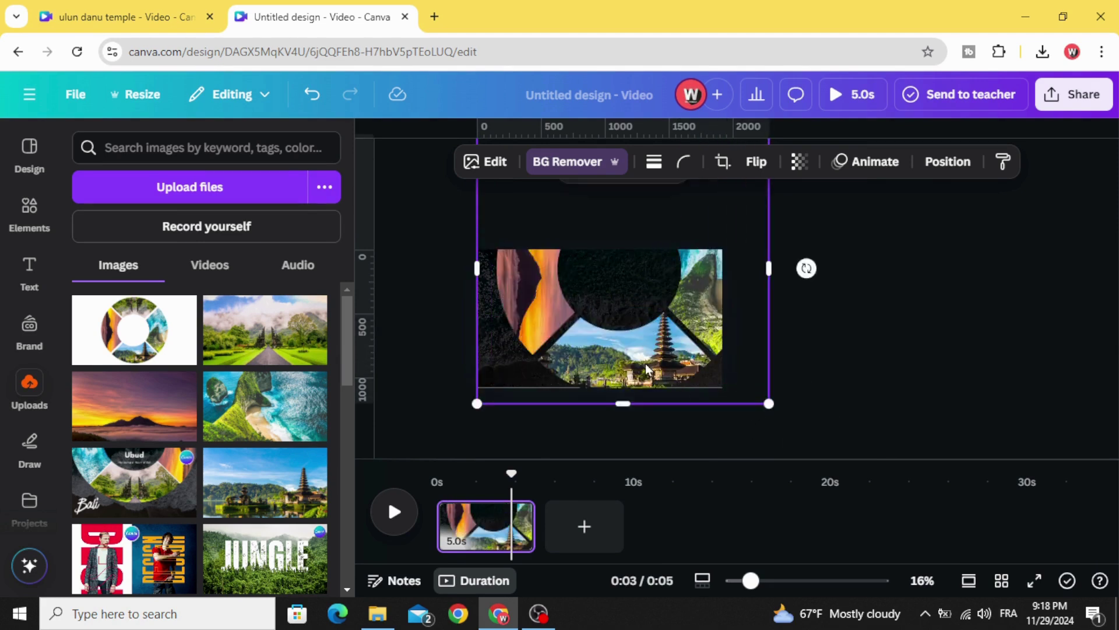
pyautogui.moveTo(644, 359); pyautogui.dragTo(627, 330)
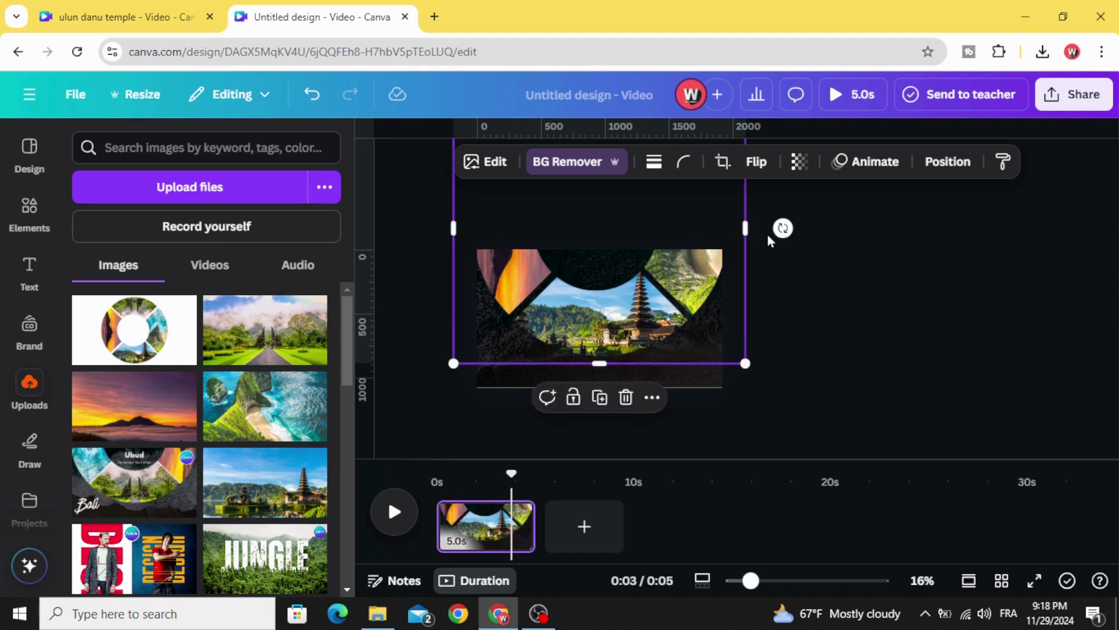
pyautogui.moveTo(782, 227)
pyautogui.mouseDown()
pyautogui.moveTo(700, 385)
pyautogui.moveTo(612, 423)
pyautogui.moveTo(809, 274)
pyautogui.moveTo(802, 231)
pyautogui.mouseUp()
# Step: Shorten page 1 to 3.7 seconds, duplicate it, and rotate the copy's collage to bring the beach cliff photo down
pyautogui.click(510, 525)
pyautogui.moveTo(510, 525); pyautogui.dragTo(491, 524)
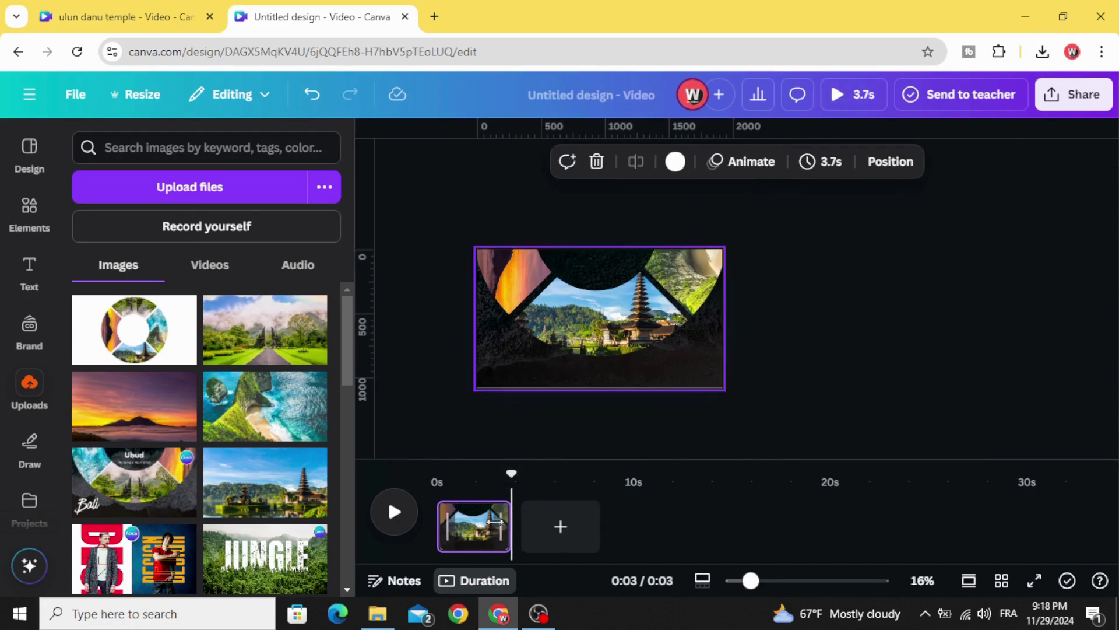
pyautogui.click(489, 514)
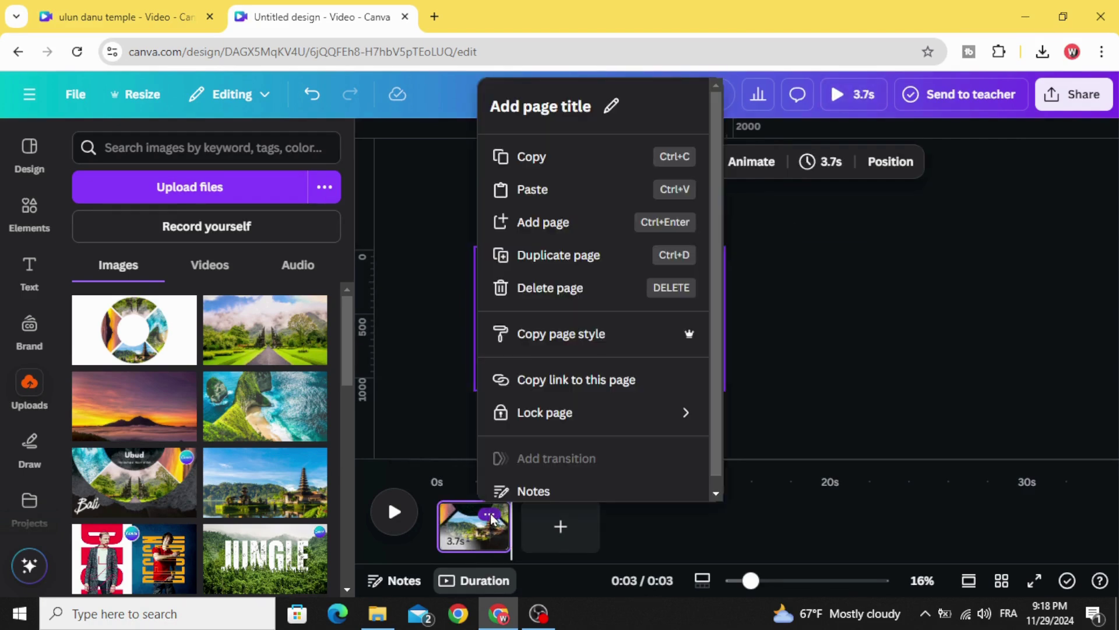
pyautogui.click(554, 254)
pyautogui.moveTo(783, 228); pyautogui.dragTo(606, 412)
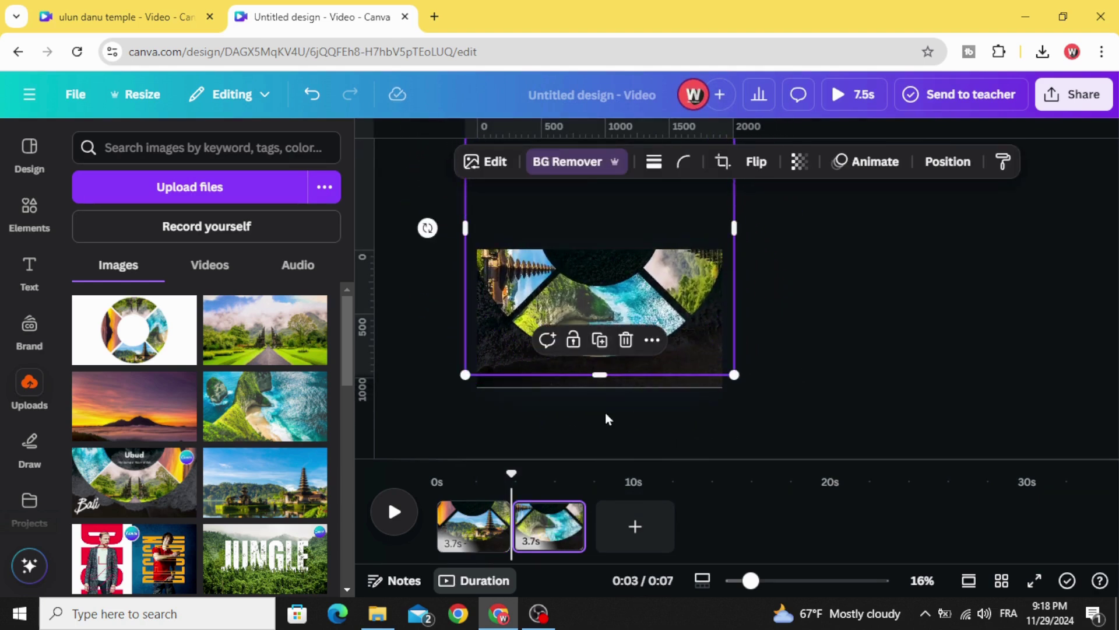
pyautogui.click(501, 386)
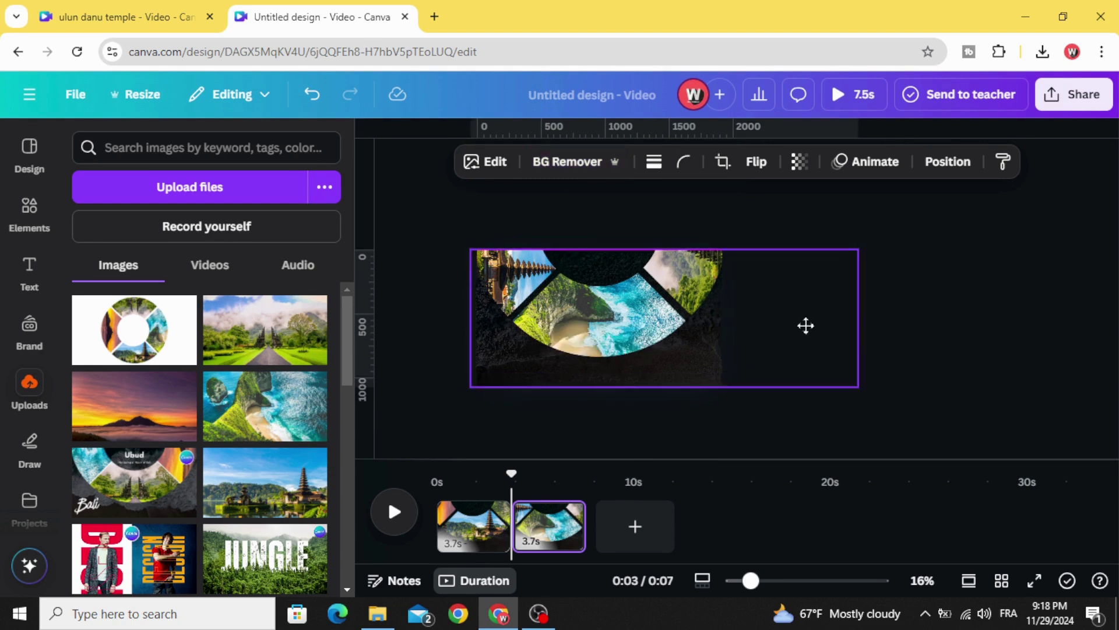
pyautogui.moveTo(806, 326); pyautogui.dragTo(780, 325)
# Step: Duplicate page 2 into page 3 and rotate the collage to centre the gates photo at the bottom
pyautogui.click(563, 515)
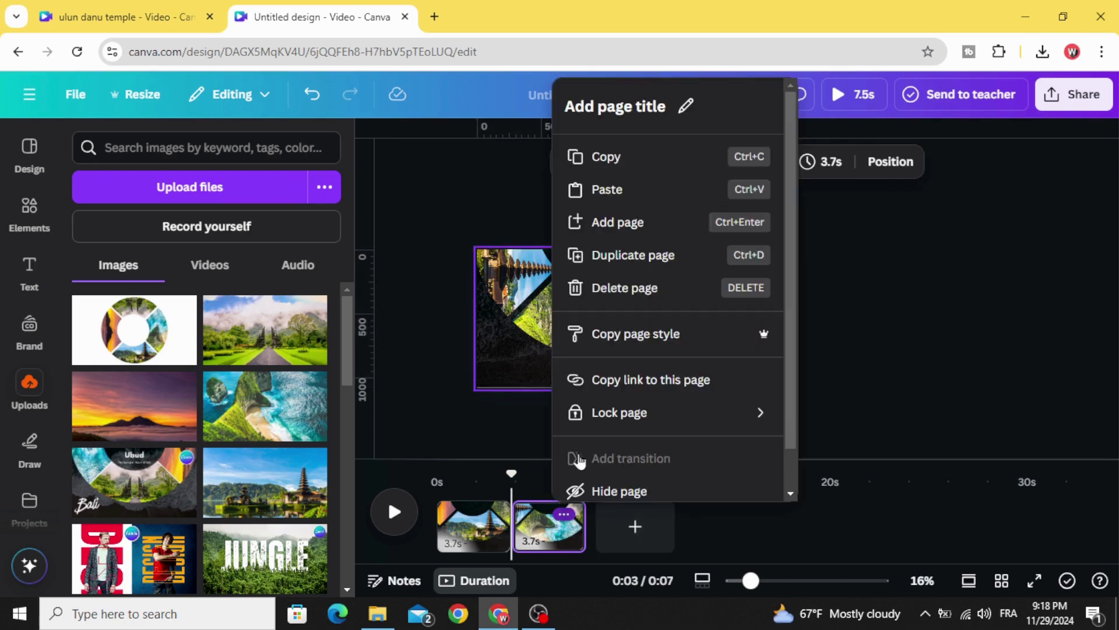
pyautogui.click(622, 263)
pyautogui.click(613, 351)
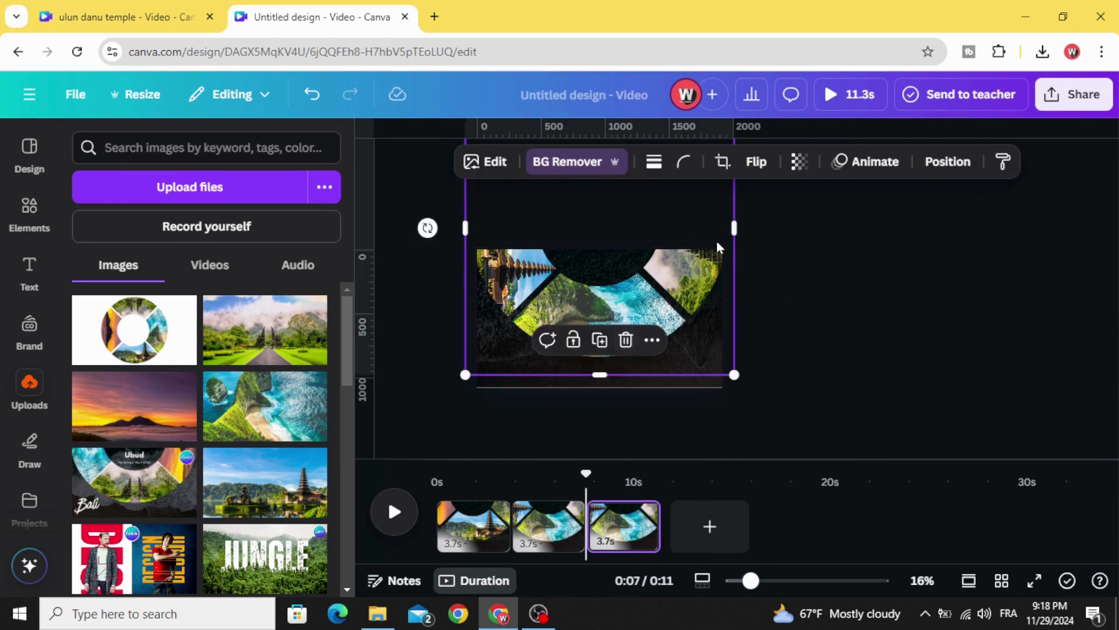
pyautogui.moveTo(428, 227); pyautogui.dragTo(602, 165)
pyautogui.click(671, 379)
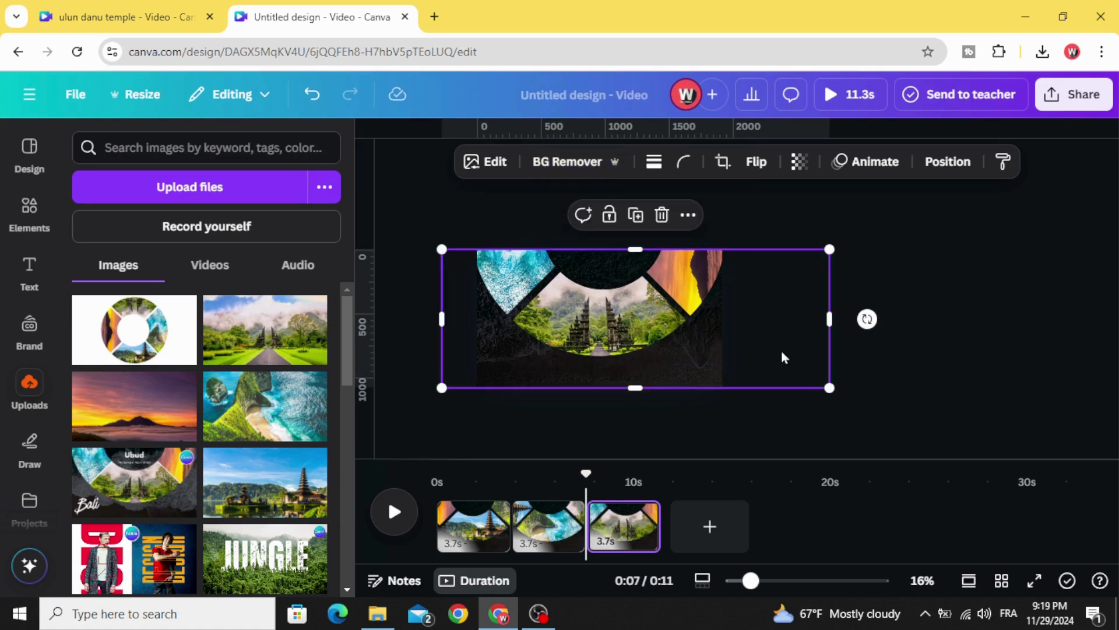
pyautogui.moveTo(783, 353); pyautogui.dragTo(740, 351)
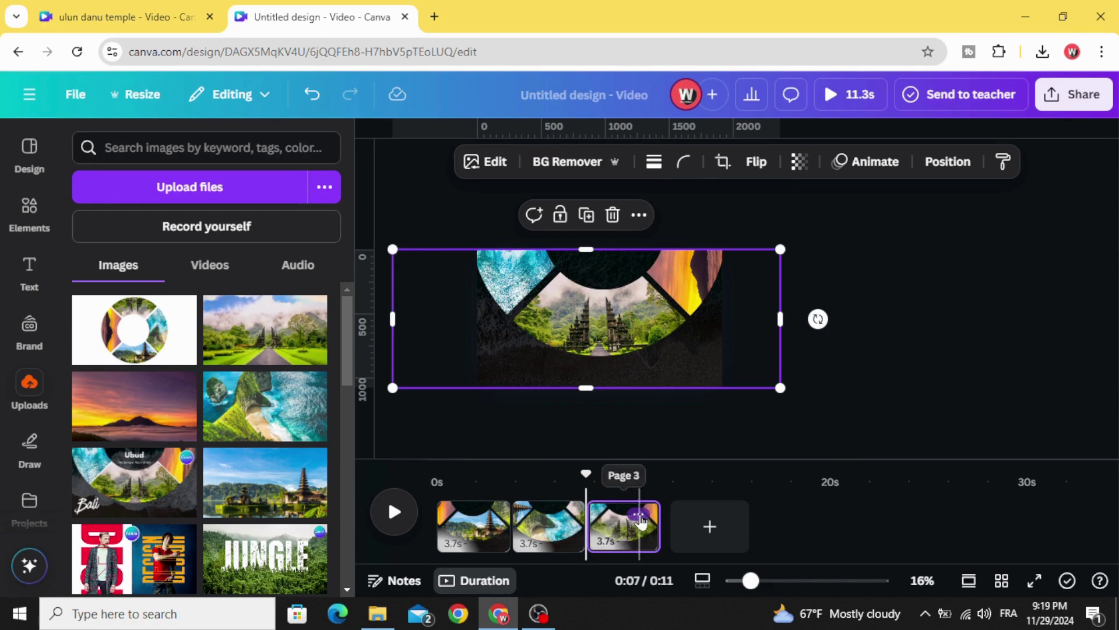
# Step: Duplicate page 3 into page 4 and rotate the collage so the sunset photo sits bottom-centre
pyautogui.click(639, 515)
pyautogui.click(700, 266)
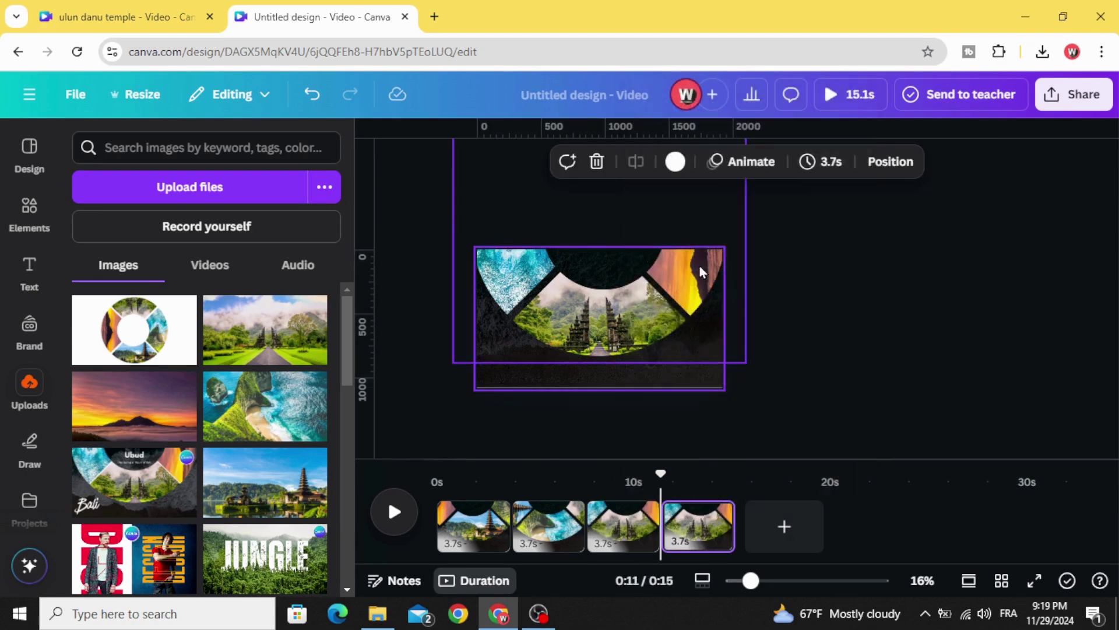
pyautogui.moveTo(415, 227); pyautogui.dragTo(602, 169)
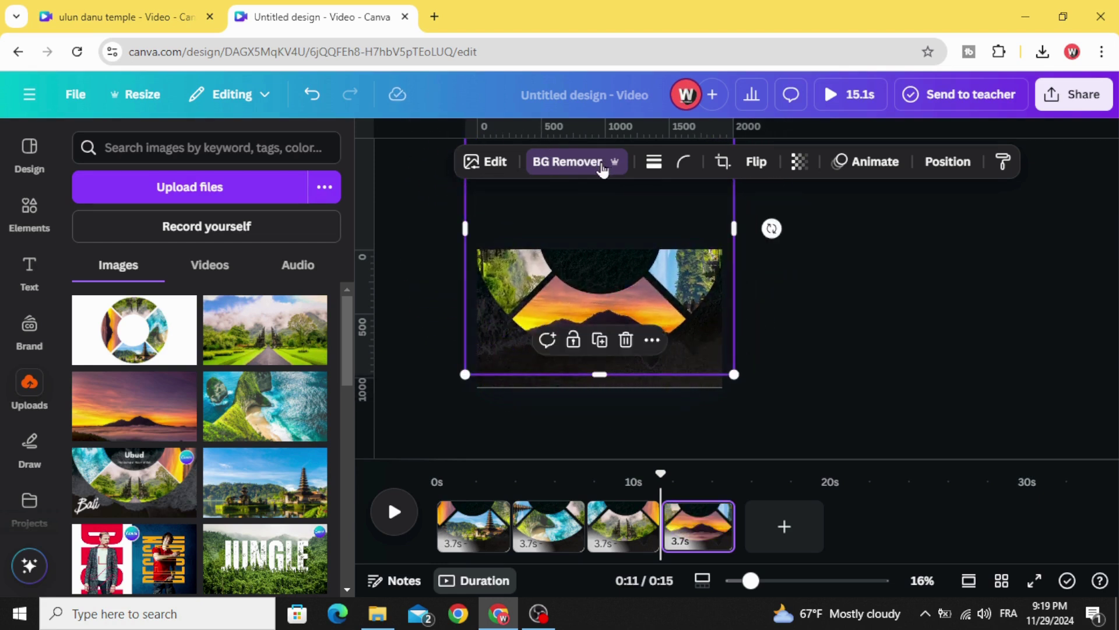
pyautogui.click(671, 388)
pyautogui.moveTo(761, 372); pyautogui.dragTo(708, 367)
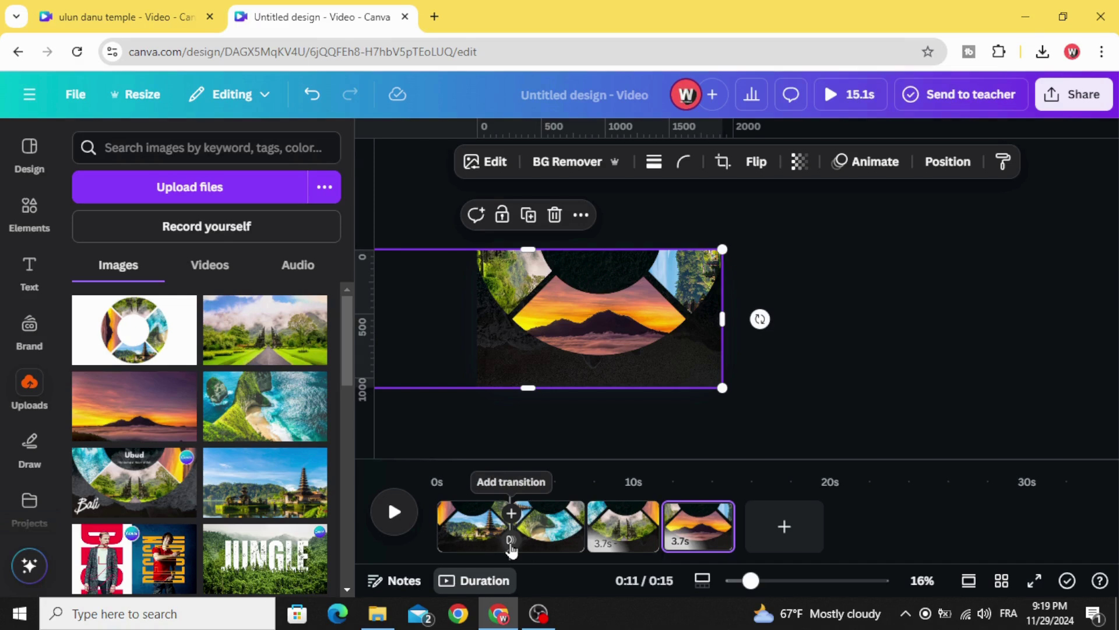
# Step: Apply a 1.8-second Match & Move transition between all four pages and play the preview
pyautogui.click(511, 545)
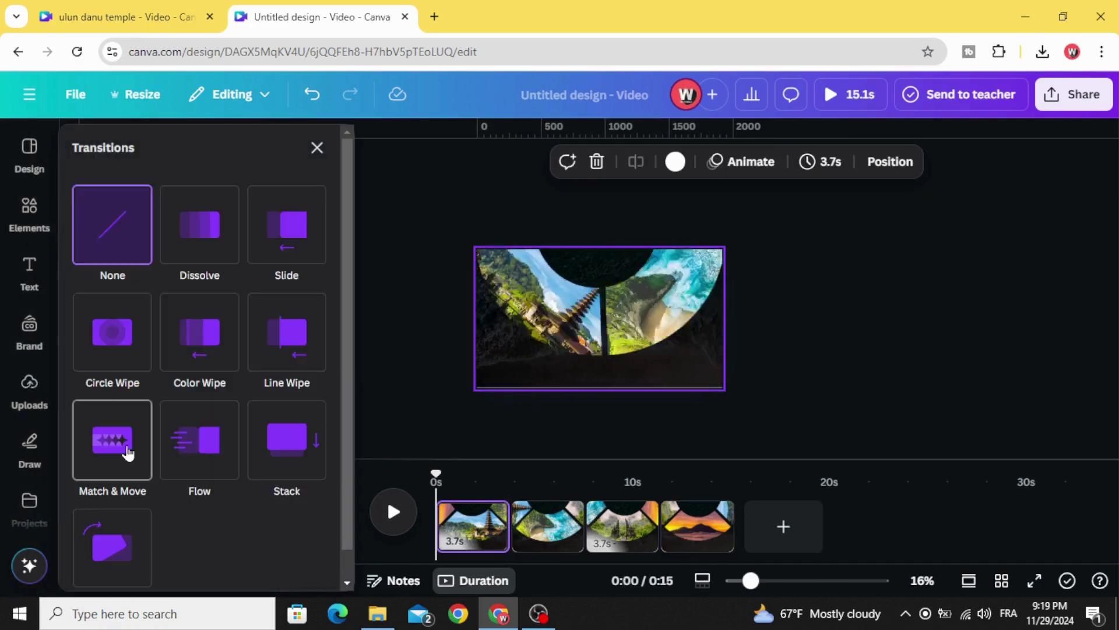
pyautogui.click(127, 451)
pyautogui.moveTo(124, 490); pyautogui.dragTo(268, 464)
pyautogui.scroll(-3, 268, 464)
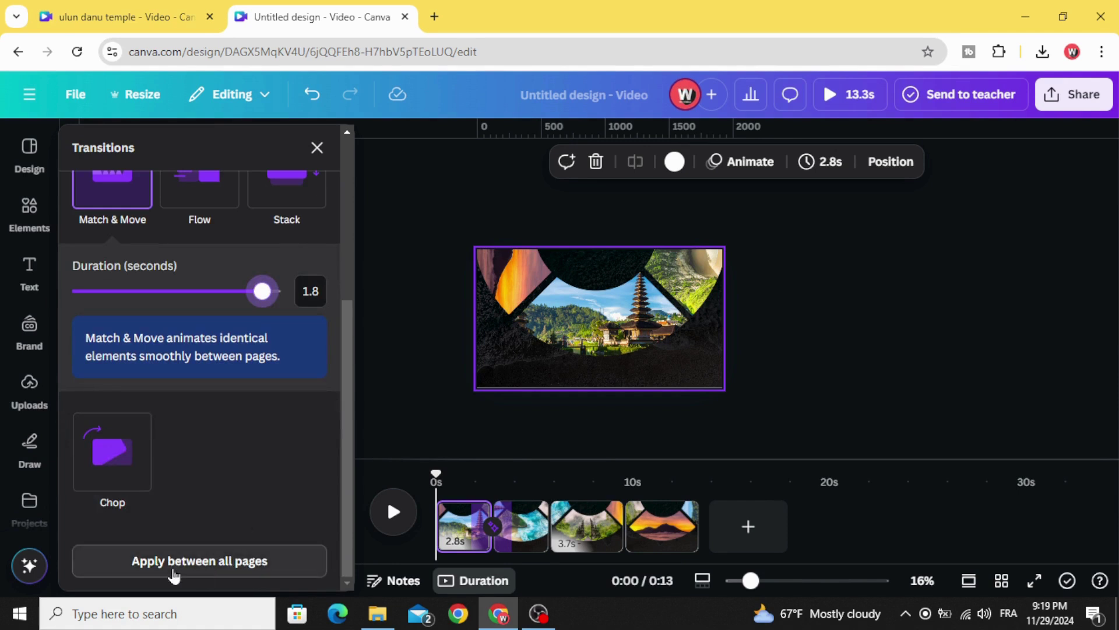
pyautogui.click(228, 562)
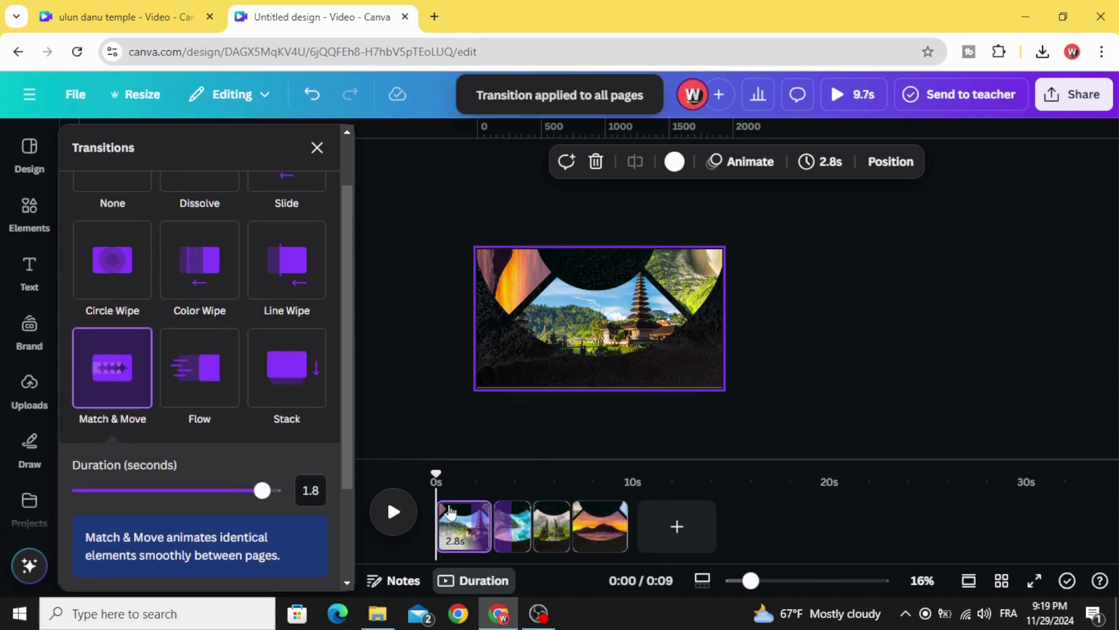
pyautogui.click(400, 512)
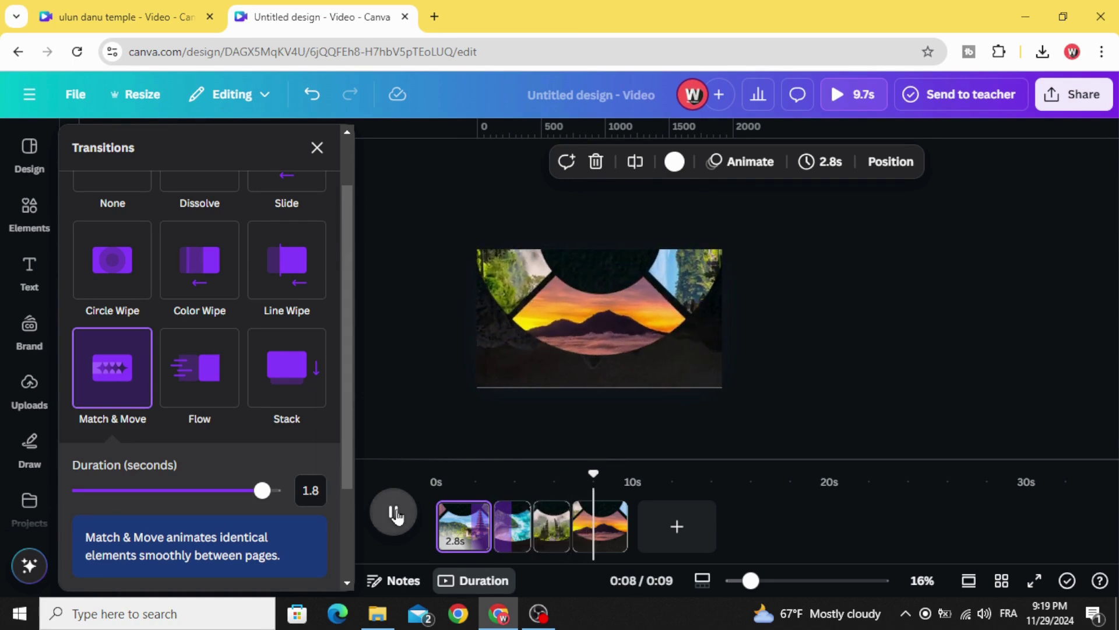
# Step: Pause the preview and add a heading at the top of page 3, clearing its placeholder text
pyautogui.click(396, 513)
pyautogui.moveTo(594, 492); pyautogui.dragTo(560, 495)
pyautogui.click(30, 270)
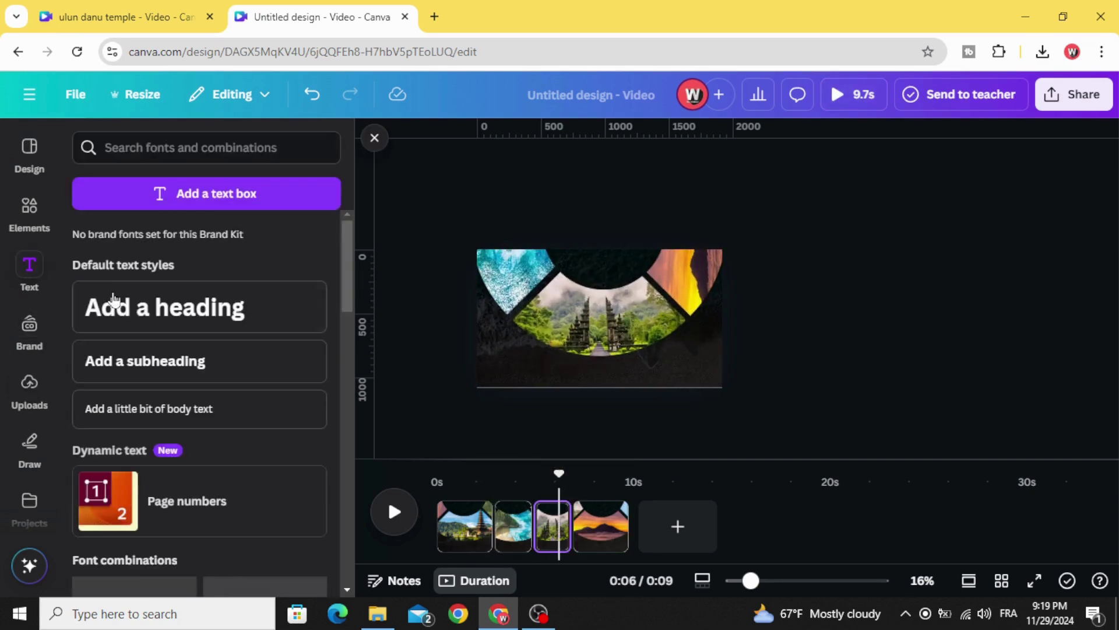
pyautogui.click(116, 307)
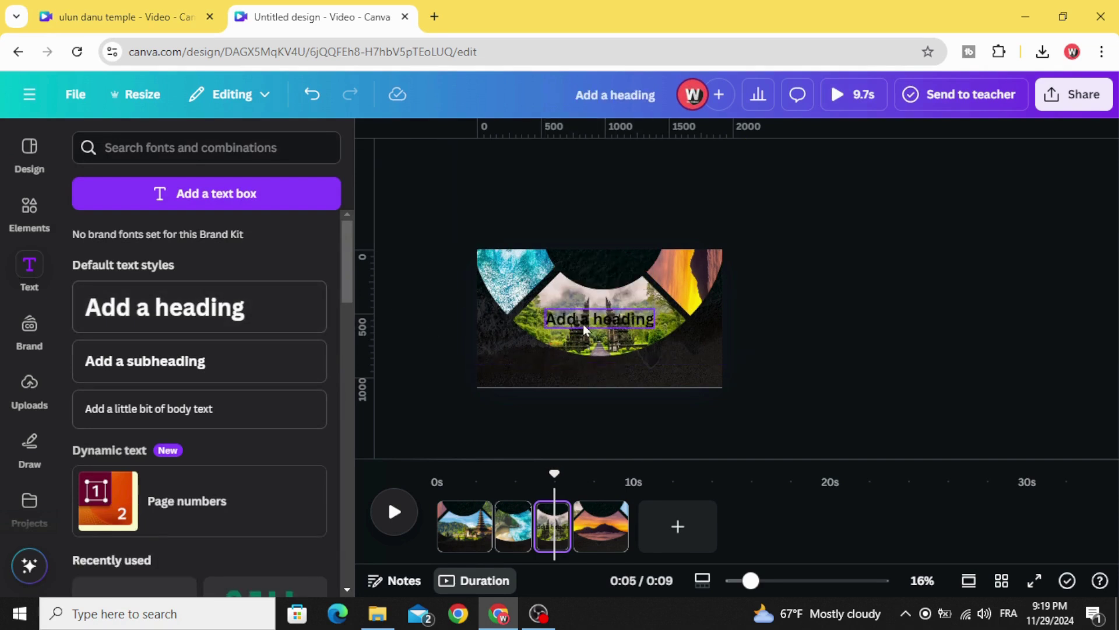
pyautogui.moveTo(583, 320); pyautogui.dragTo(585, 267)
pyautogui.doubleClick(587, 269)
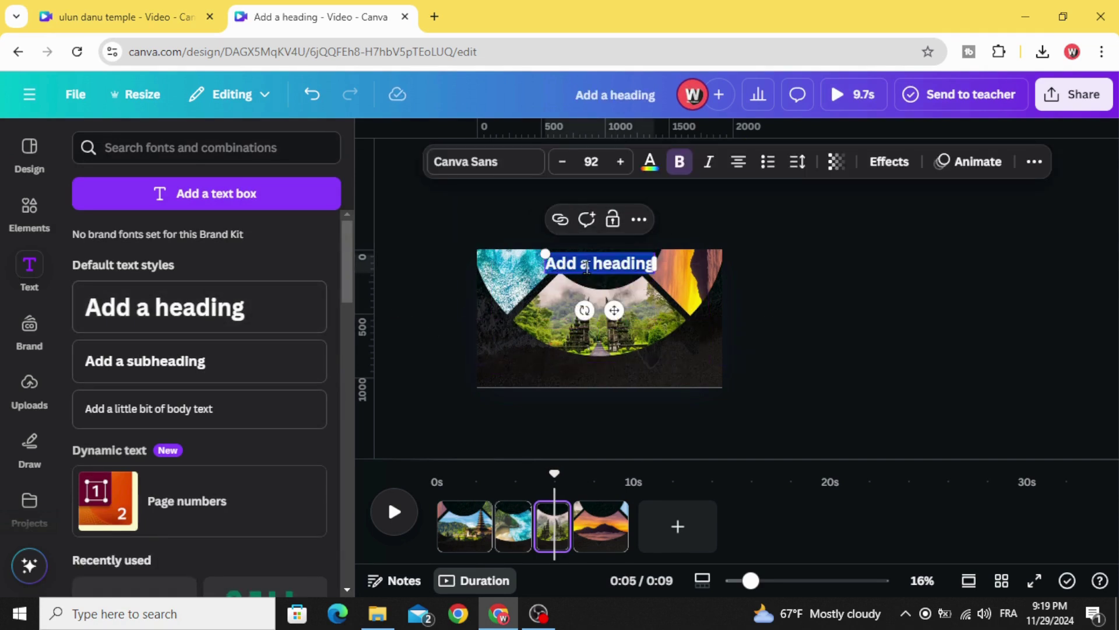
pyautogui.press('BackSpace')
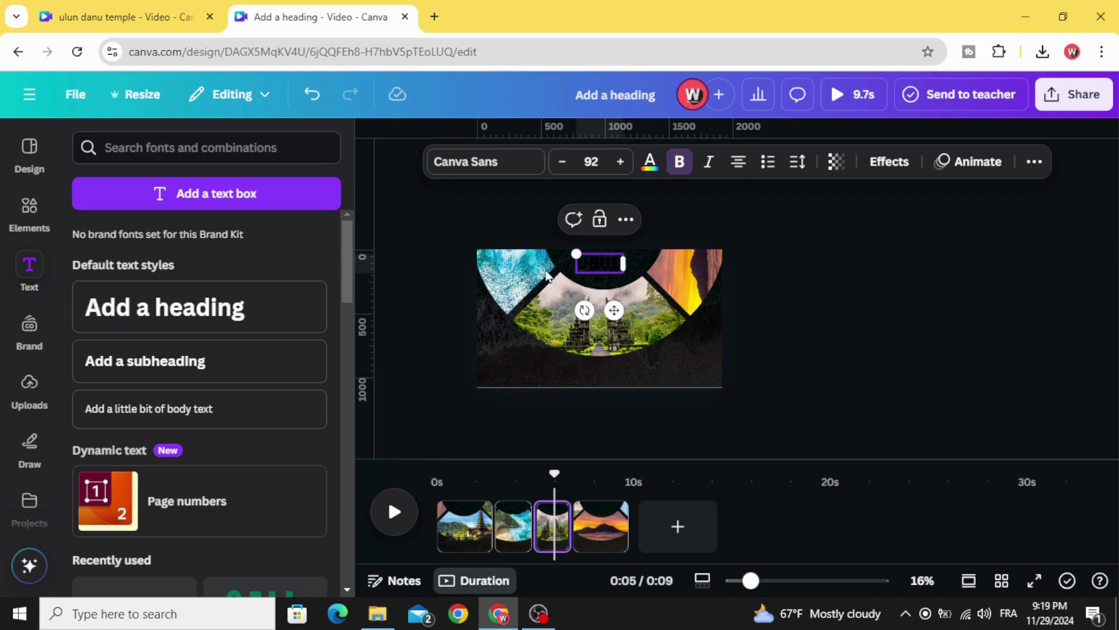
# Step: Set the UBUD heading to the LOVELO font and colour it white
pyautogui.click(498, 165)
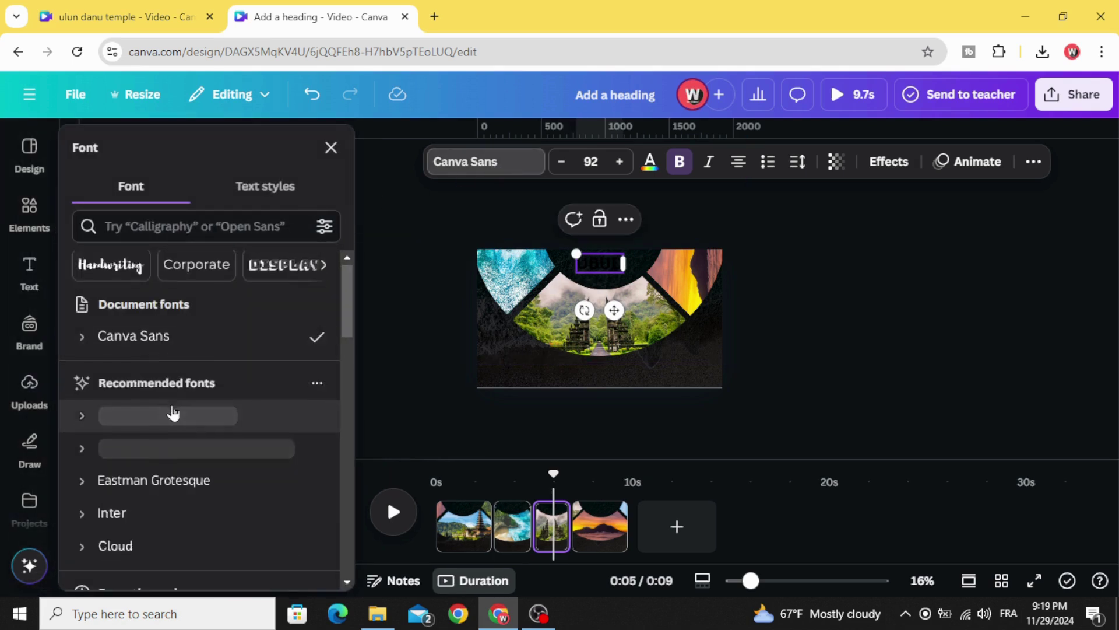
pyautogui.scroll(-4, 173, 413)
pyautogui.click(194, 449)
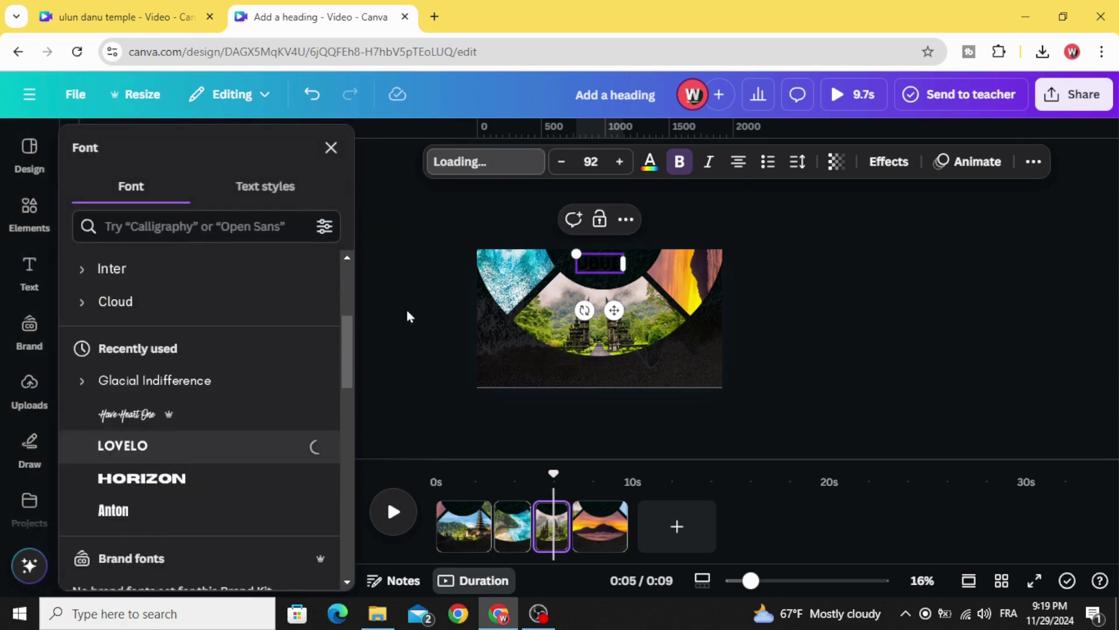
pyautogui.click(650, 162)
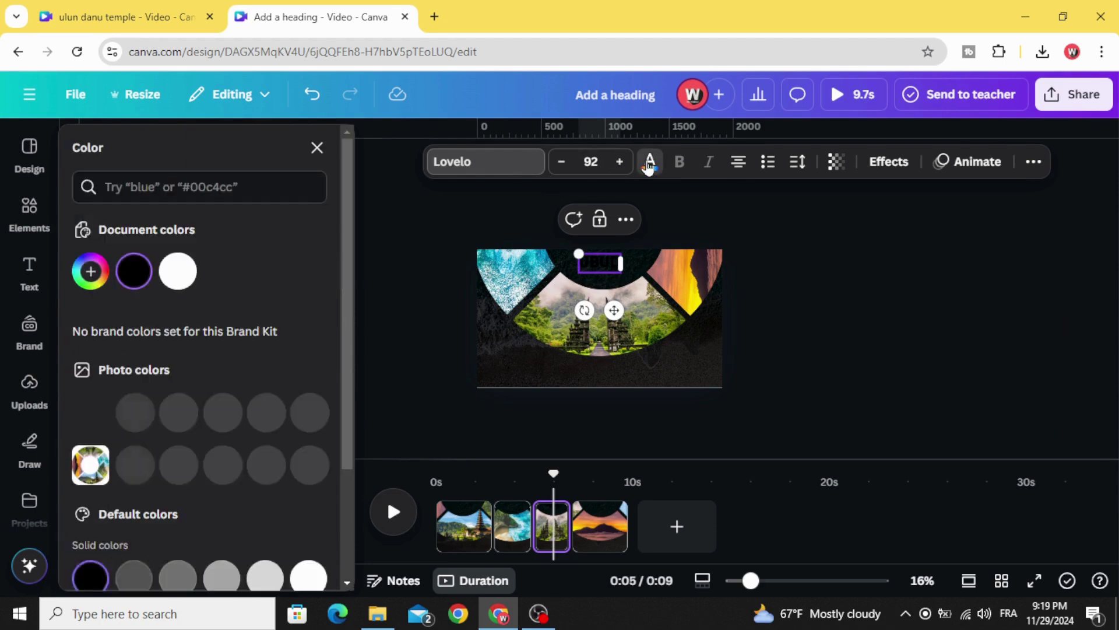
pyautogui.click(178, 271)
pyautogui.click(400, 281)
pyautogui.click(606, 266)
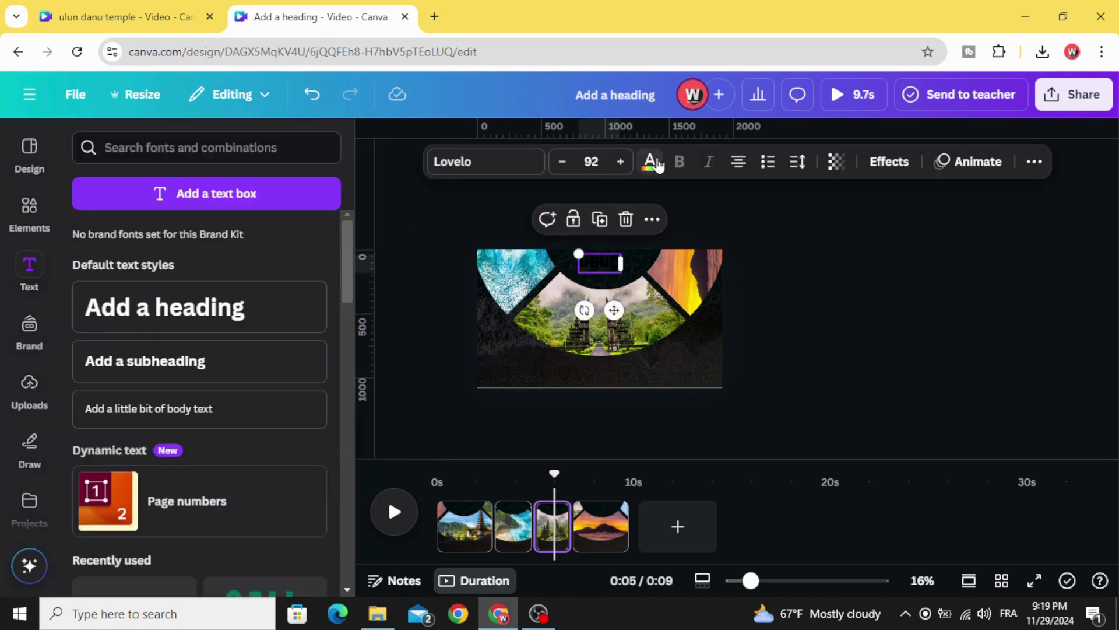
pyautogui.click(651, 162)
pyautogui.click(178, 271)
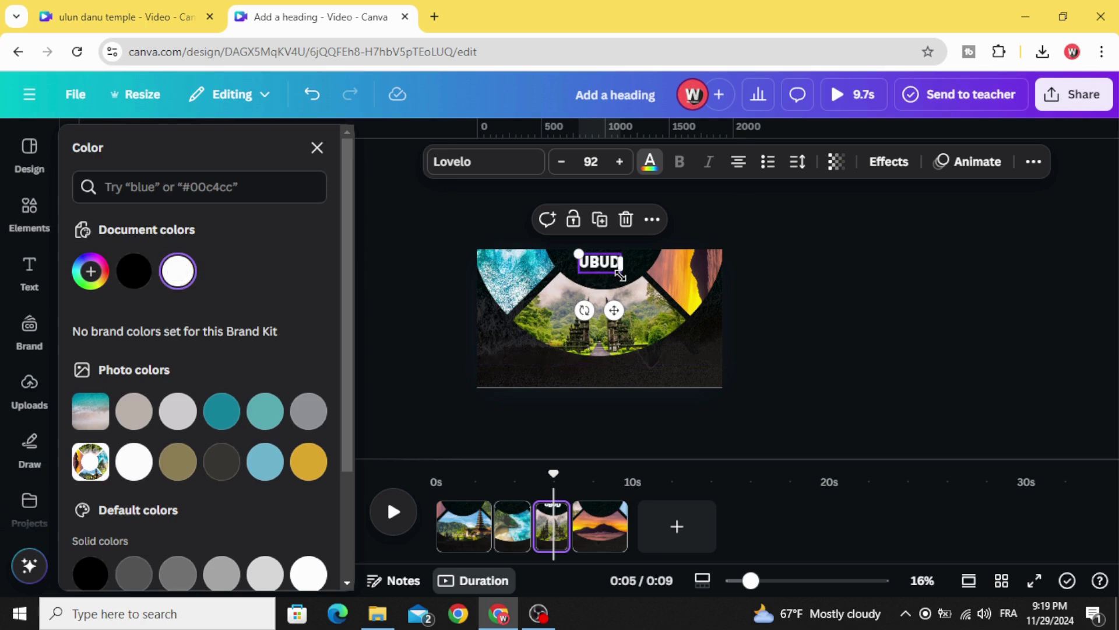
# Step: Enlarge the UBUD title to size 121 and zoom in on the canvas
pyautogui.moveTo(620, 275)
pyautogui.mouseDown()
pyautogui.moveTo(634, 280)
pyautogui.moveTo(607, 265)
pyautogui.mouseUp()
pyautogui.click(801, 303)
pyautogui.moveTo(750, 580); pyautogui.dragTo(770, 580)
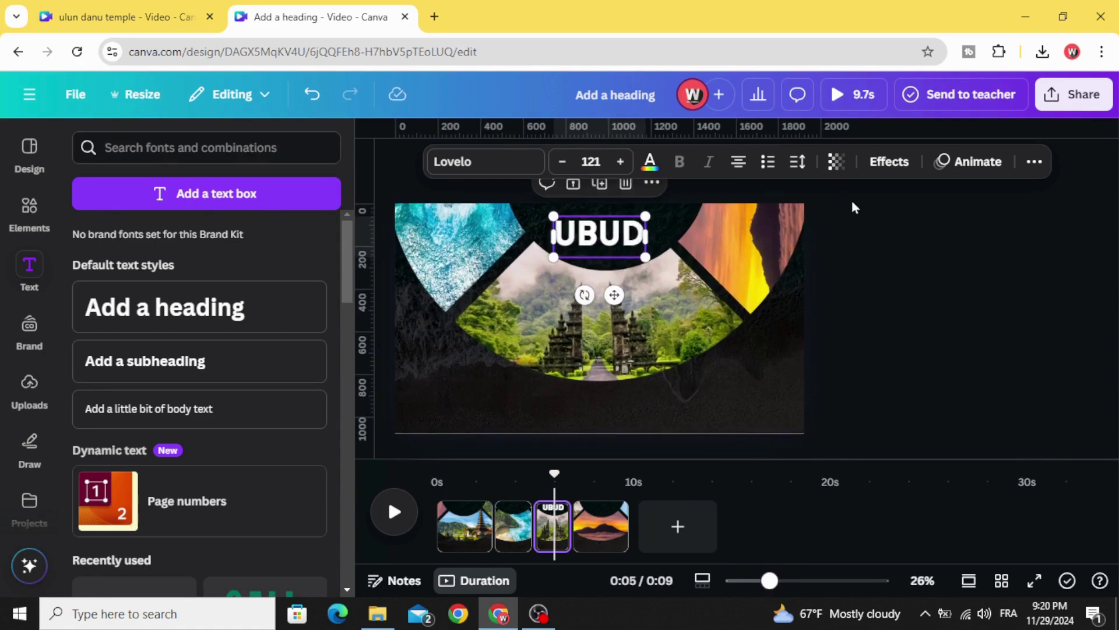
# Step: Give the UBUD title a Blur animation
pyautogui.click(983, 166)
pyautogui.scroll(-5, 233, 370)
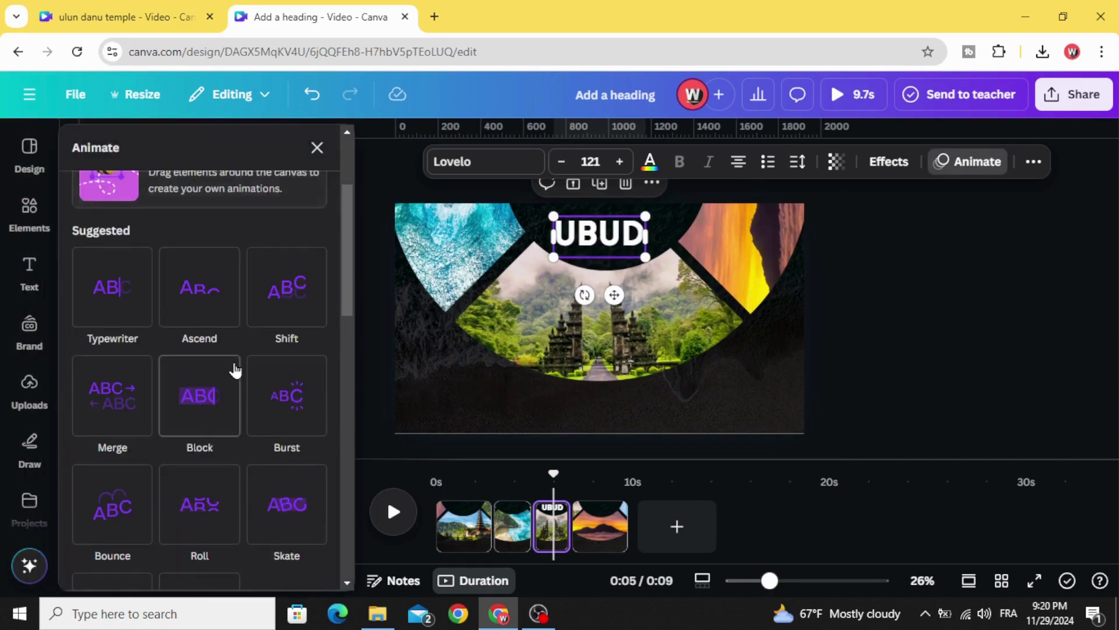
pyautogui.scroll(-5, 232, 376)
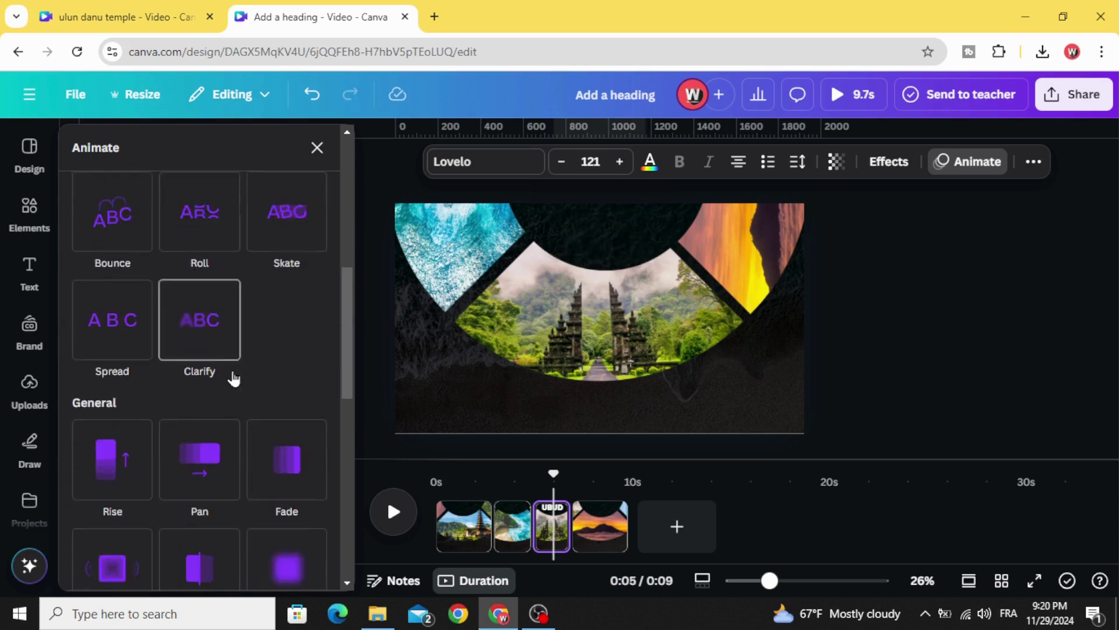
pyautogui.click(288, 372)
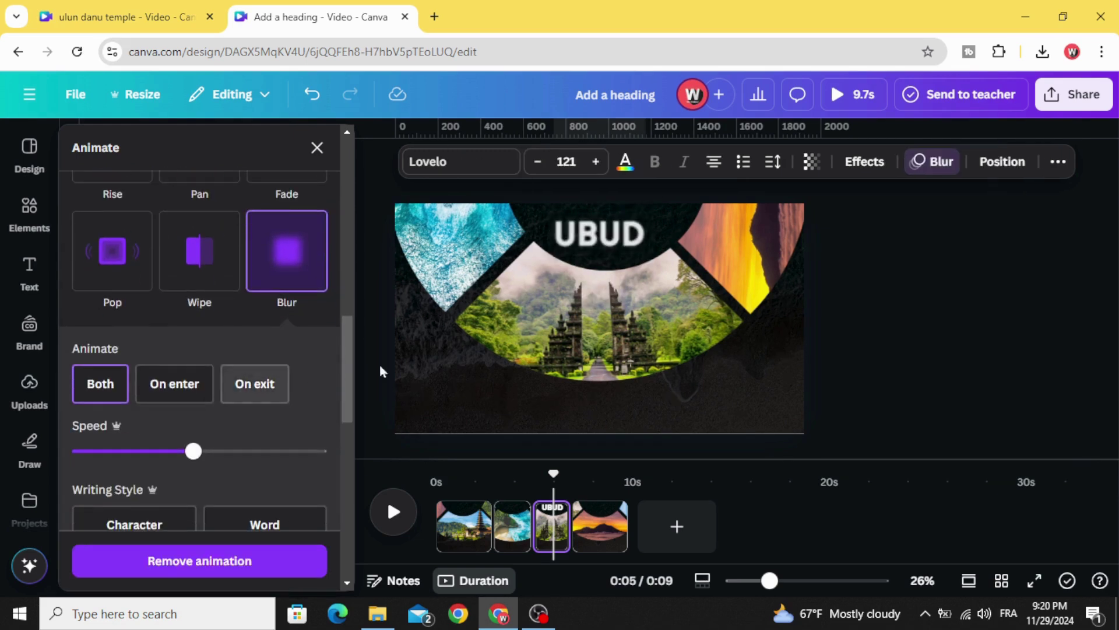
pyautogui.scroll(-2, 686, 487)
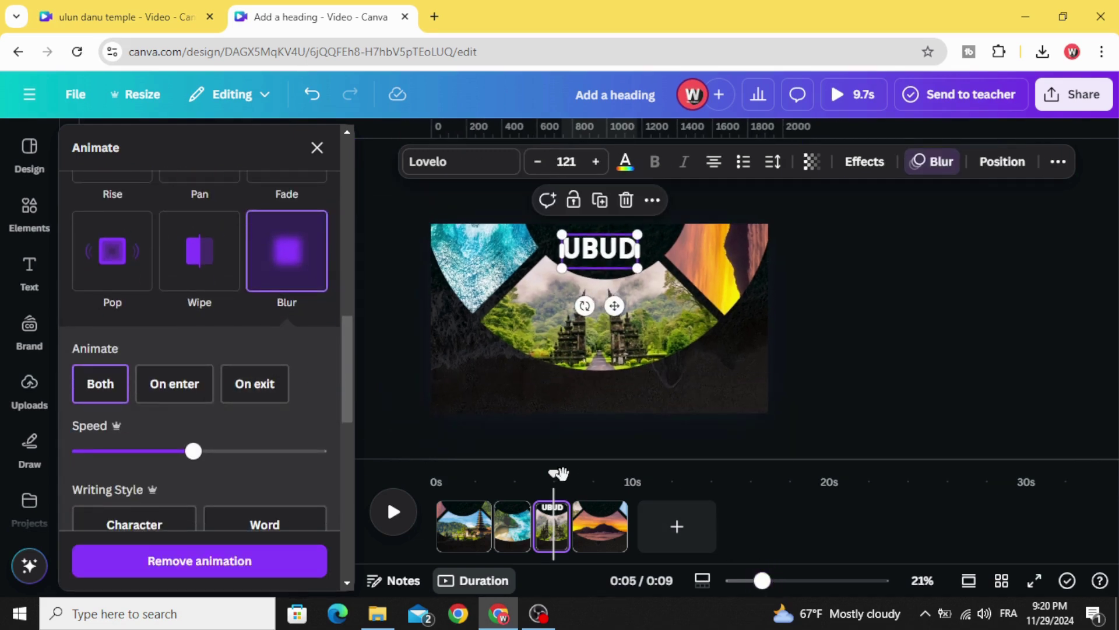
# Step: Show element timing, trim page 4 to 2.1 seconds, delay the UBUD title's start, and preview
pyautogui.rightClick(618, 251)
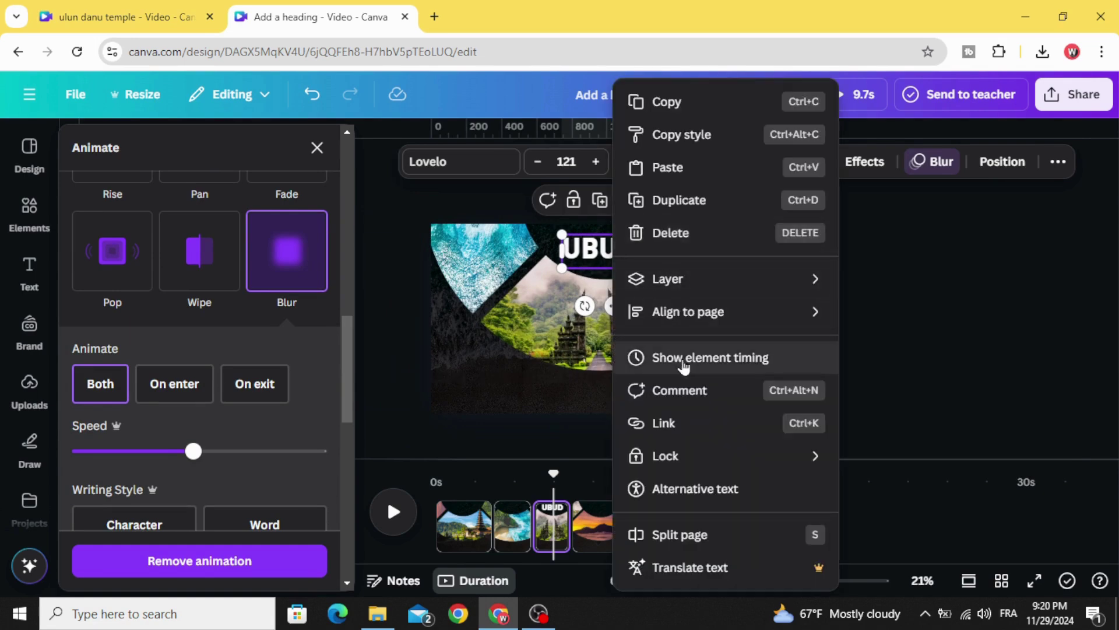
pyautogui.click(765, 358)
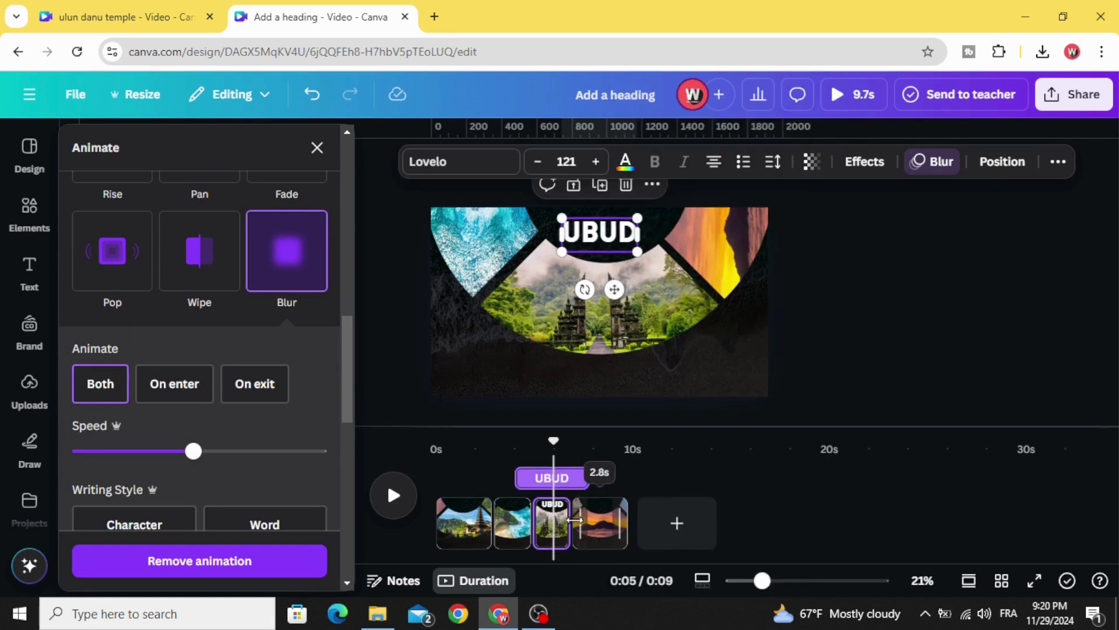
pyautogui.moveTo(576, 519); pyautogui.dragTo(586, 520)
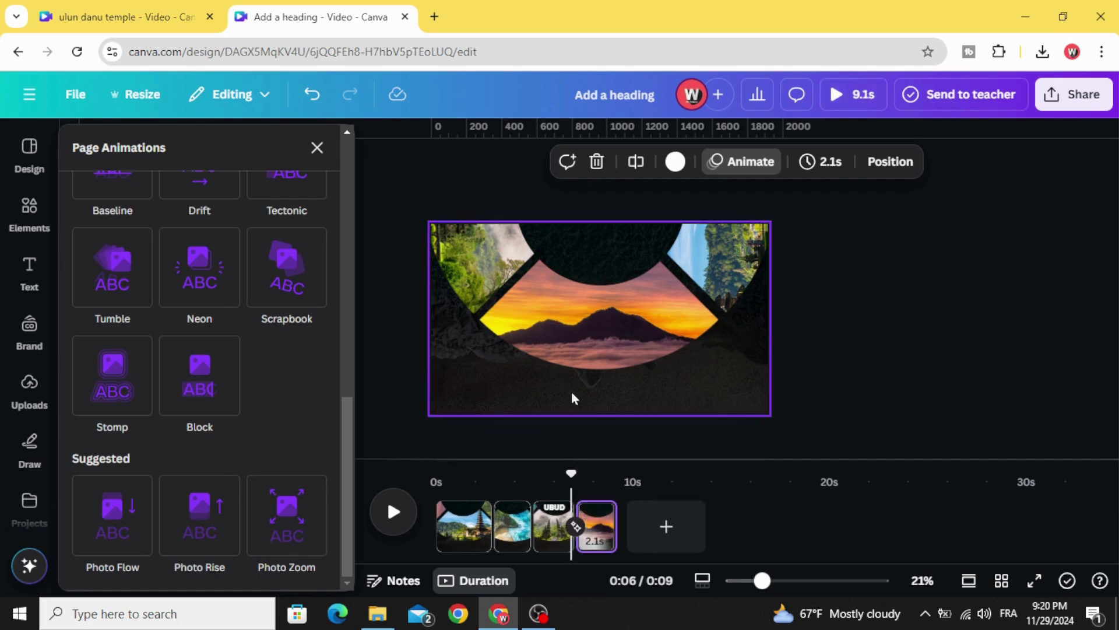
pyautogui.click(551, 515)
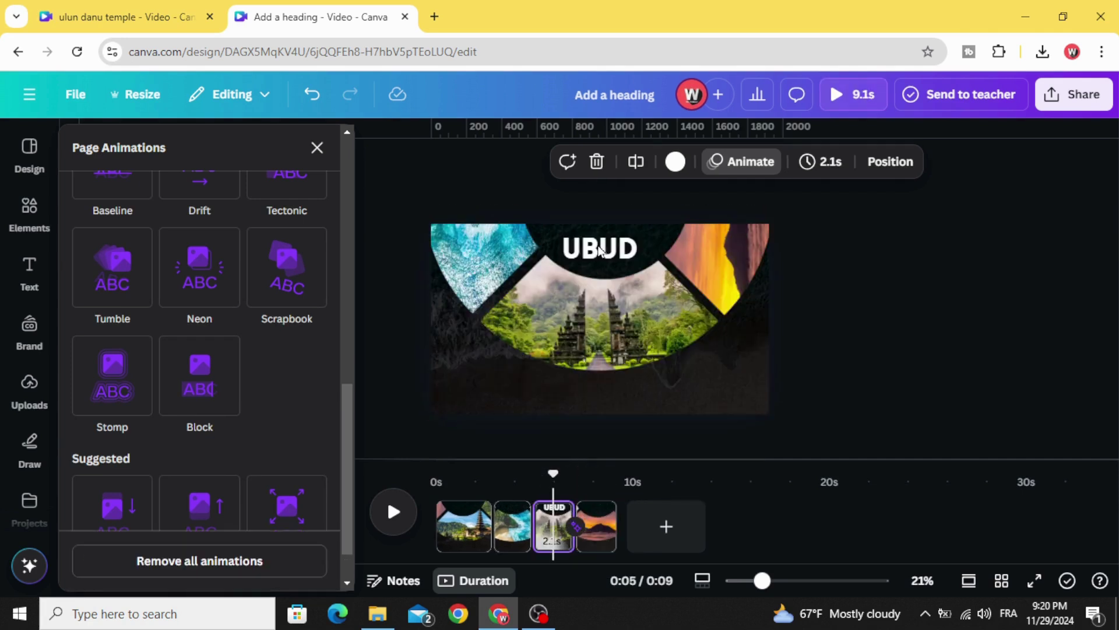
pyautogui.click(601, 251)
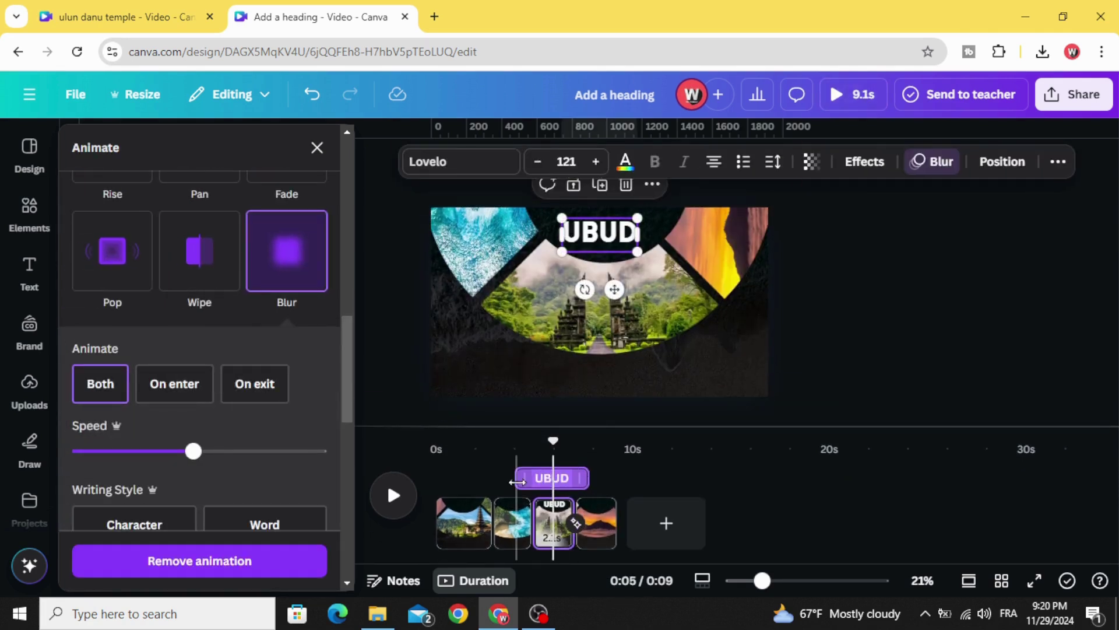
pyautogui.moveTo(517, 481); pyautogui.dragTo(553, 478)
pyautogui.click(394, 495)
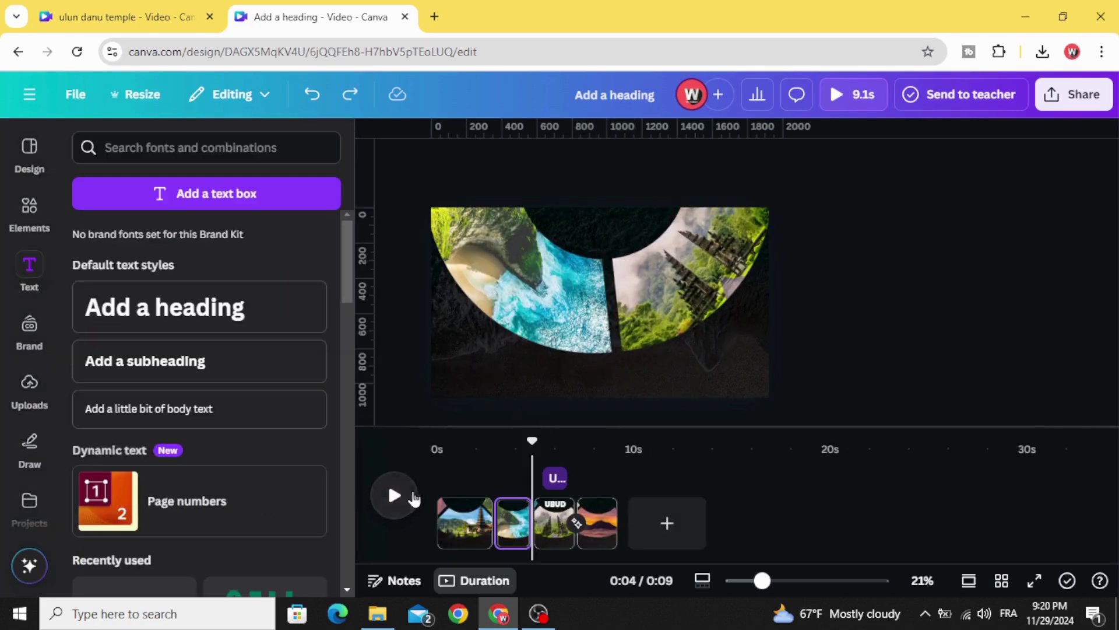
pyautogui.click(396, 496)
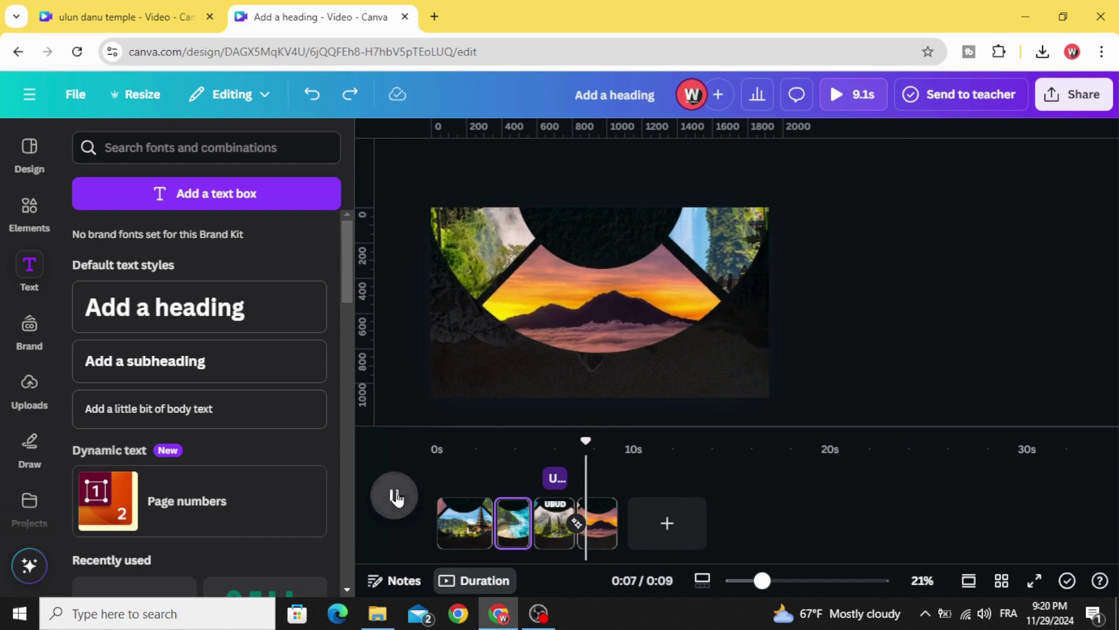
pyautogui.click(393, 495)
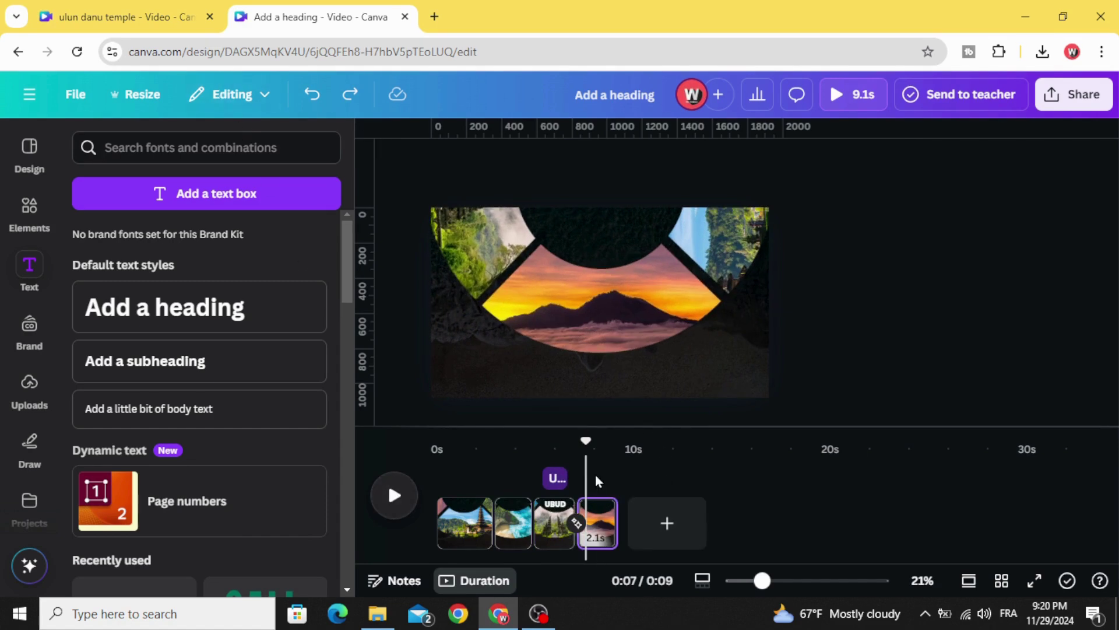
# Step: Switch to the 'ulun danu temple' design, check its Manta Bay and Ubud title timings, and play it from the start
pyautogui.click(156, 7)
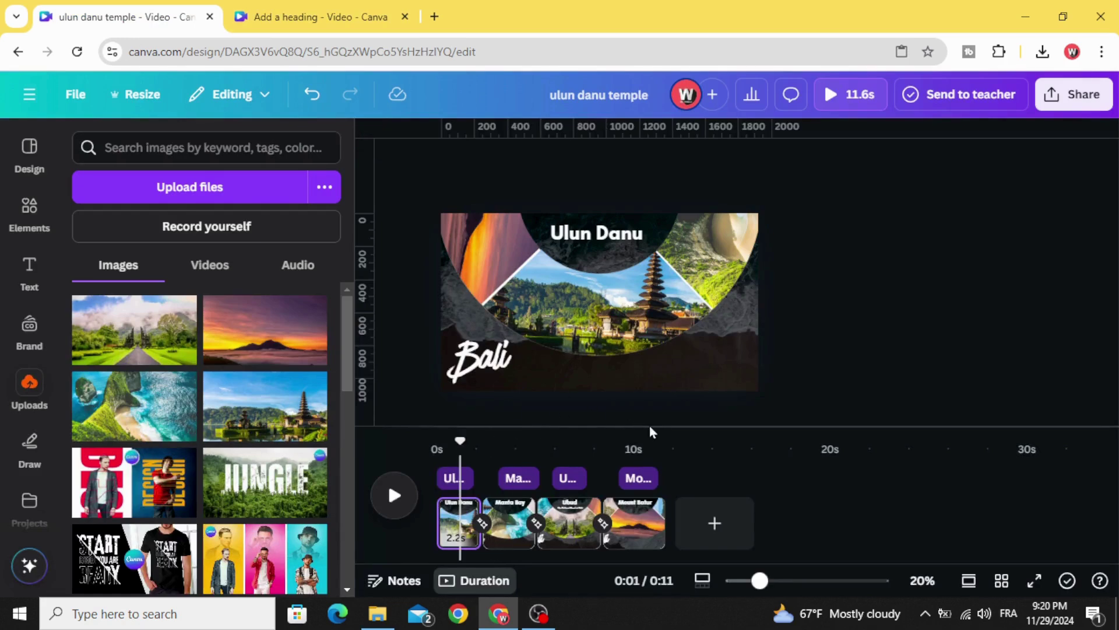
pyautogui.moveTo(461, 444); pyautogui.dragTo(507, 444)
pyautogui.click(519, 480)
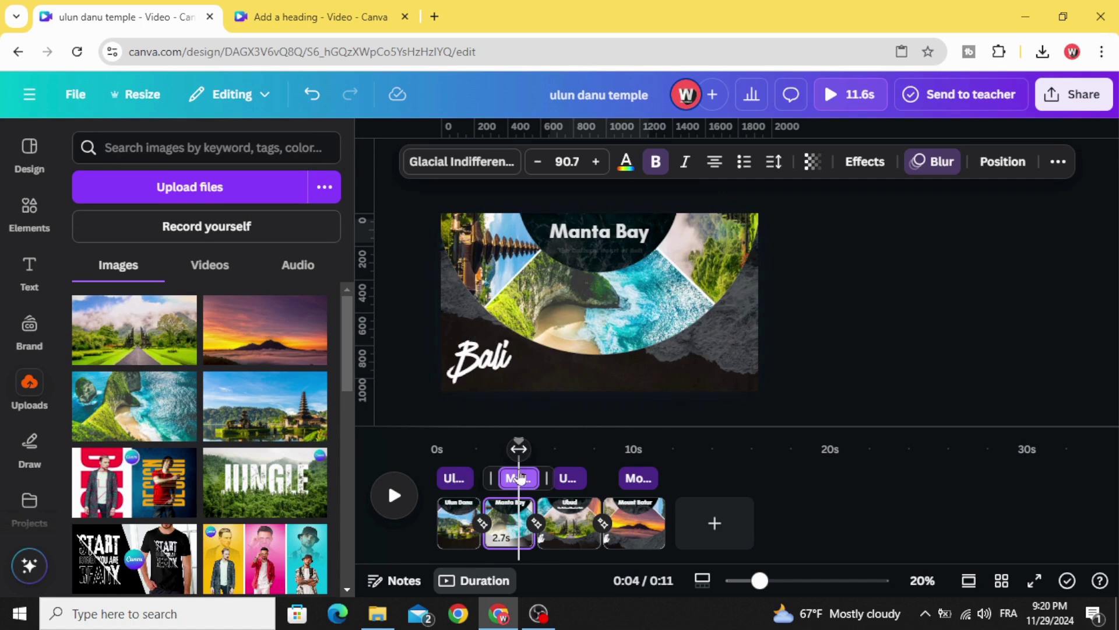
pyautogui.click(567, 481)
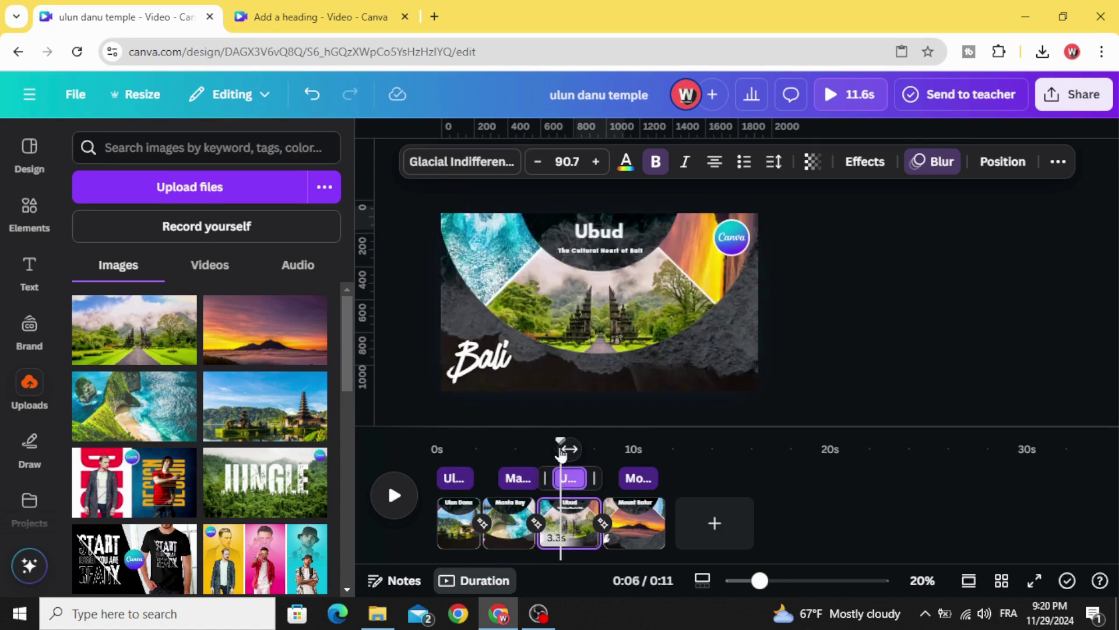
pyautogui.moveTo(555, 437); pyautogui.dragTo(441, 437)
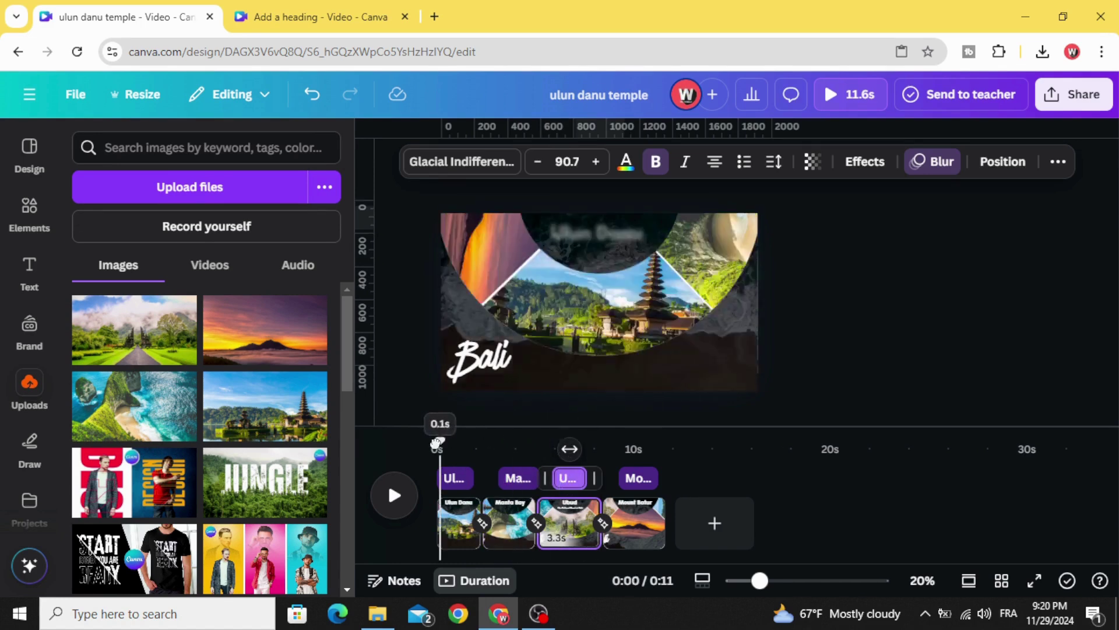
pyautogui.click(489, 365)
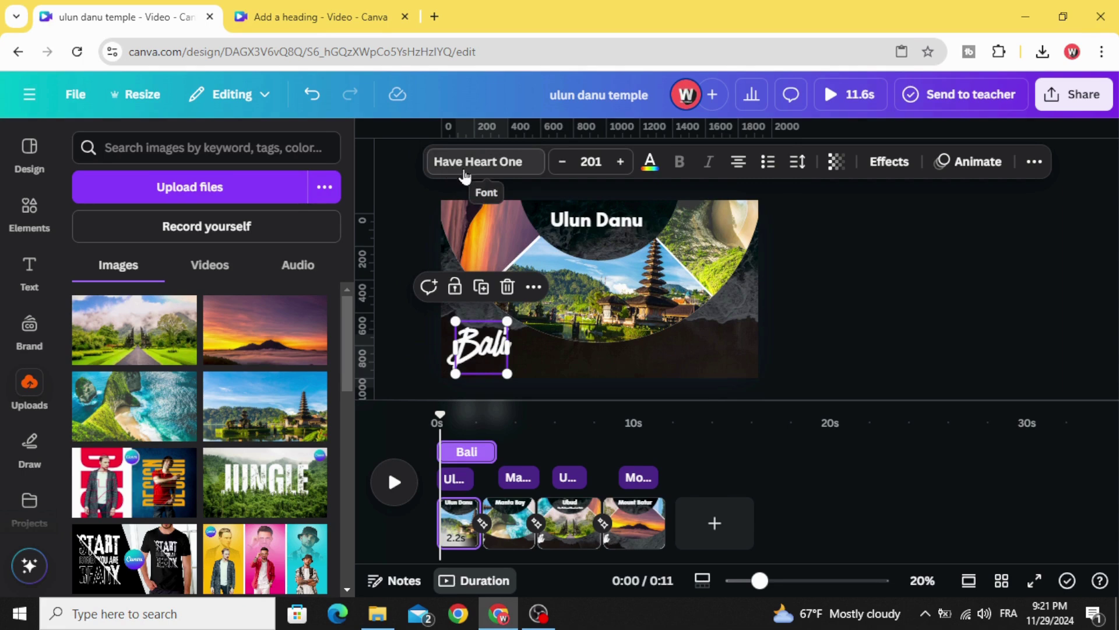
pyautogui.click(395, 483)
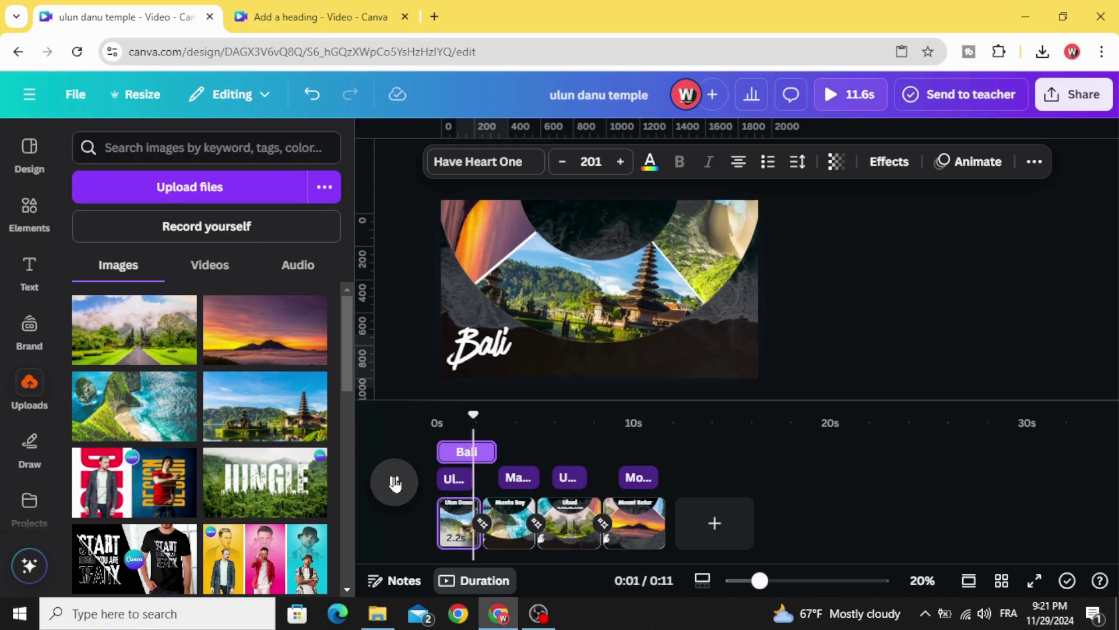